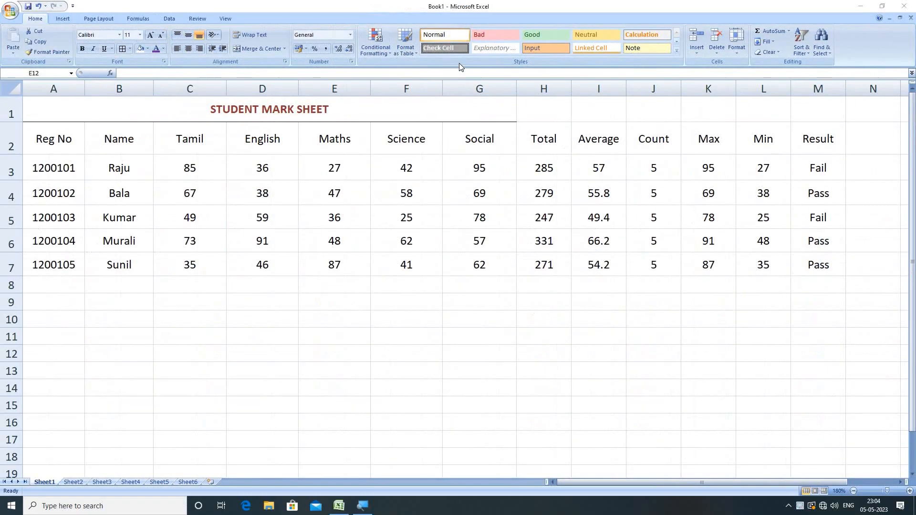
Format the range A2:M7 as a table with headers, using the purple Medium table style.
click(380, 213)
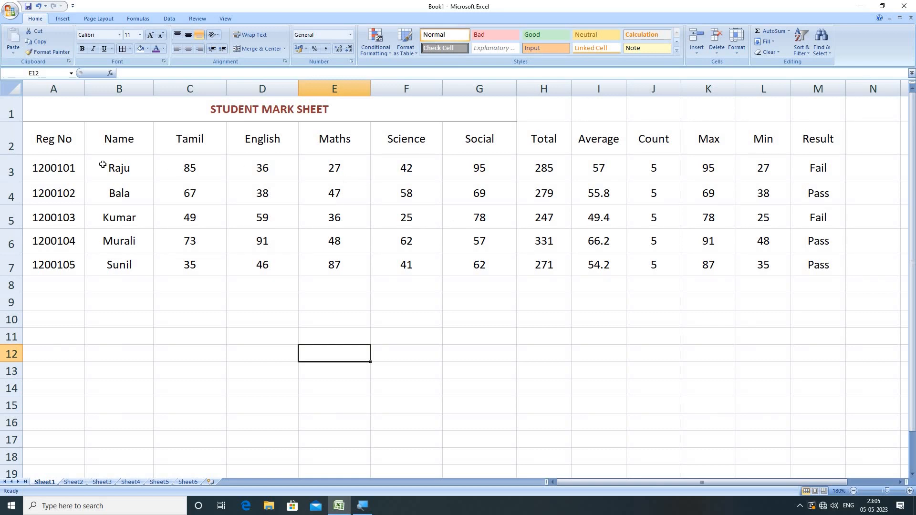
drag(62, 144, 806, 261)
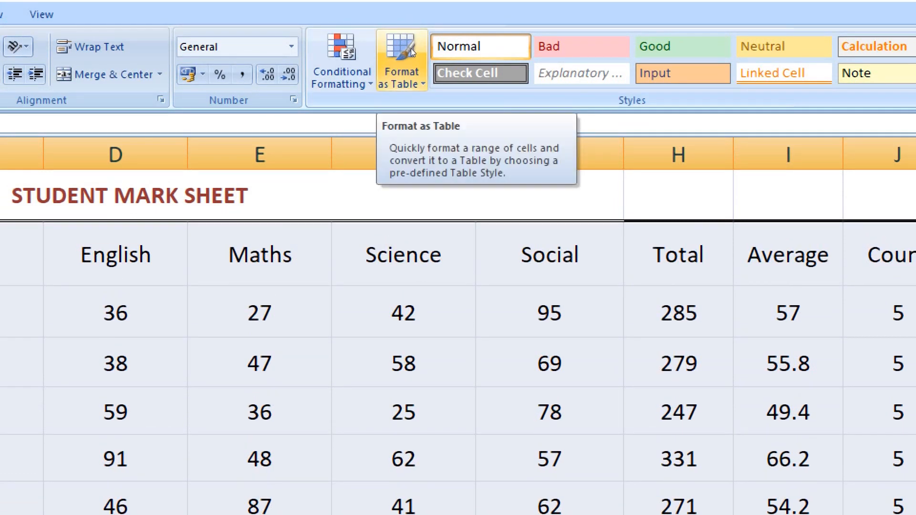
click(411, 48)
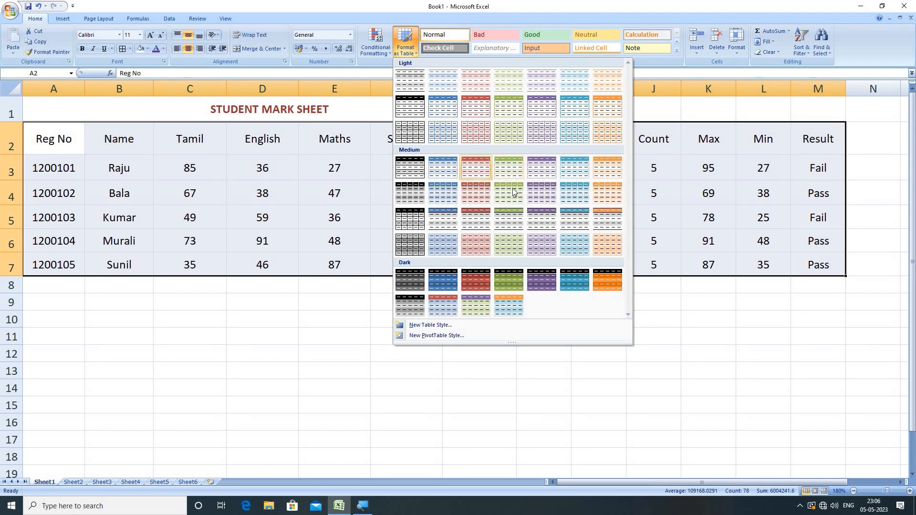
click(540, 172)
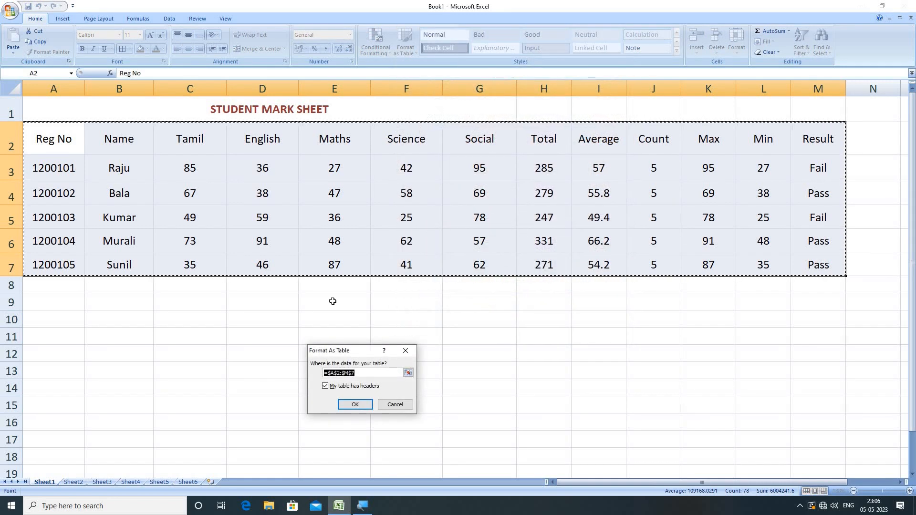
drag(359, 352, 382, 302)
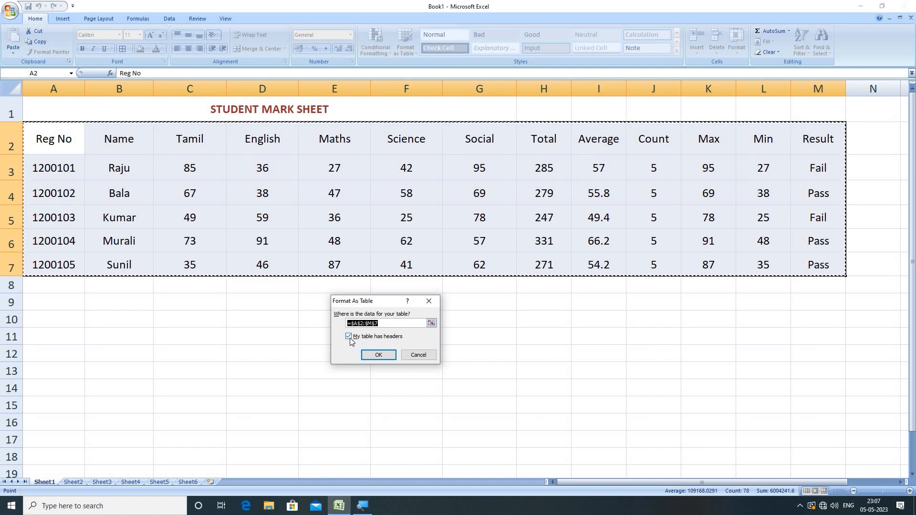
click(374, 355)
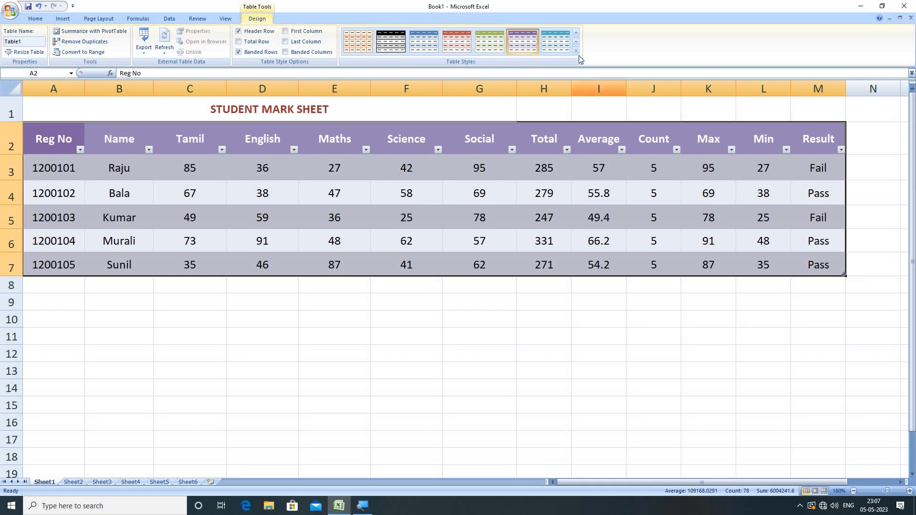
Try a different colored table style, ending with Table Style Light 16 on the student mark table.
click(561, 48)
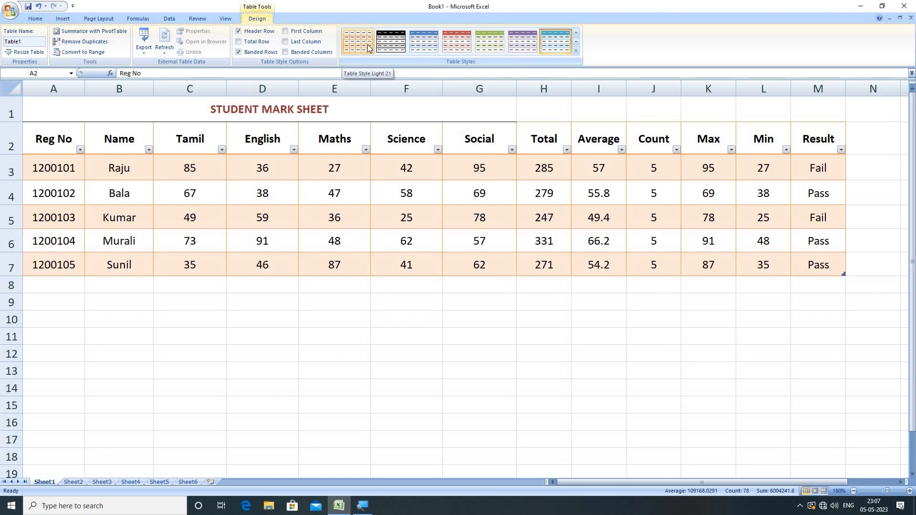
click(575, 51)
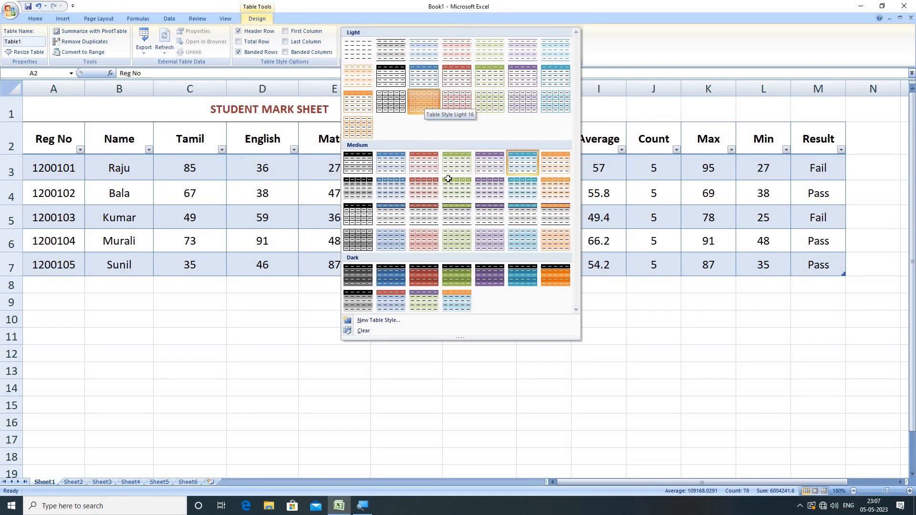
click(424, 102)
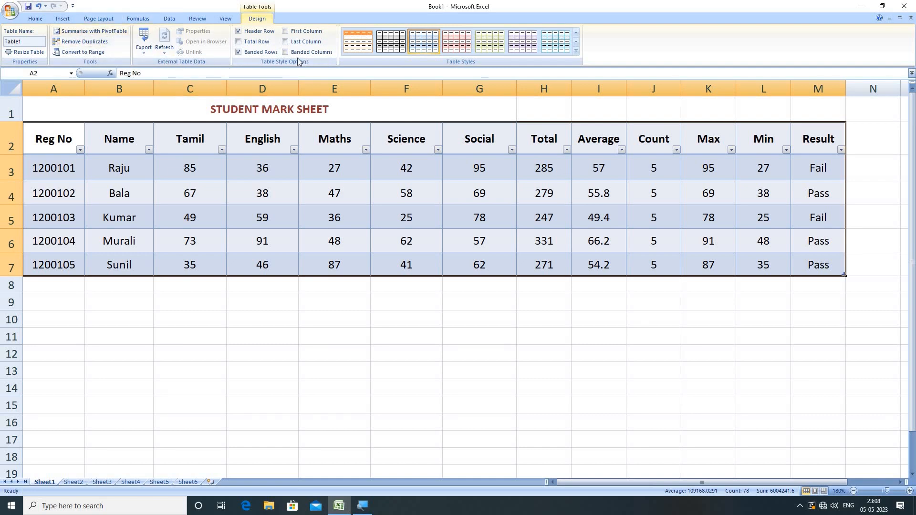
Toggle the table's total row on and off again.
click(239, 42)
click(239, 42)
click(239, 42)
click(239, 41)
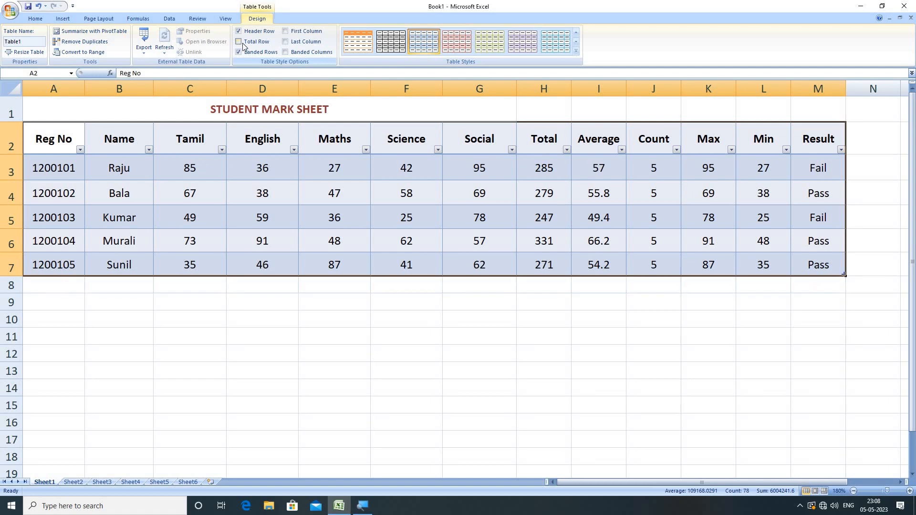
Enable the Last Column and First Column style options for the table, and try out Banded Columns.
click(285, 42)
click(286, 42)
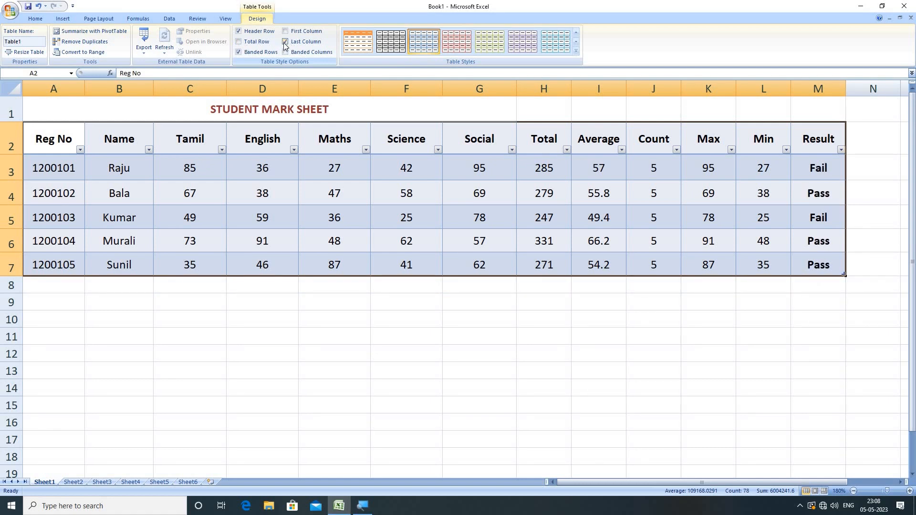
click(285, 32)
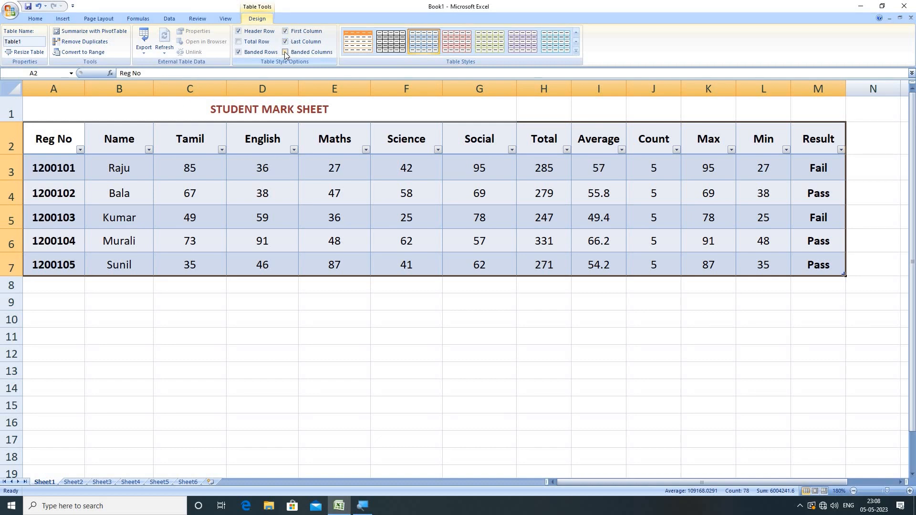
click(285, 53)
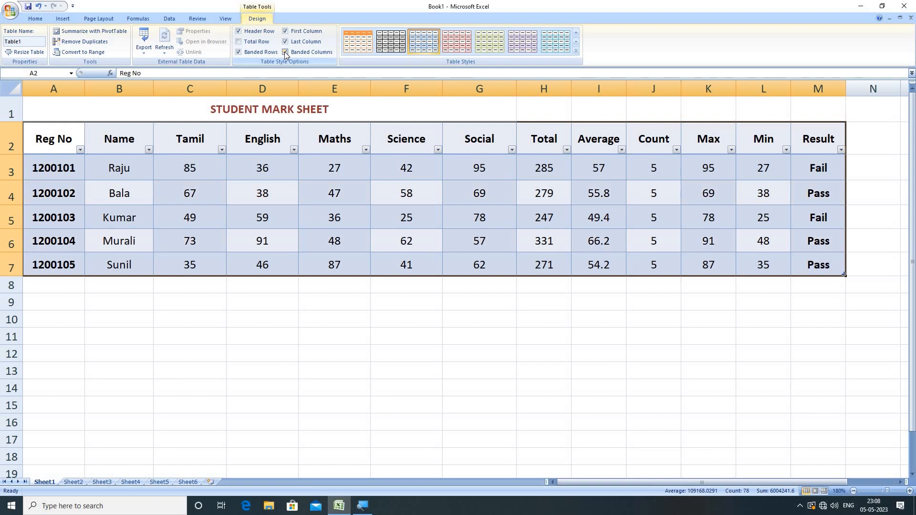
click(285, 53)
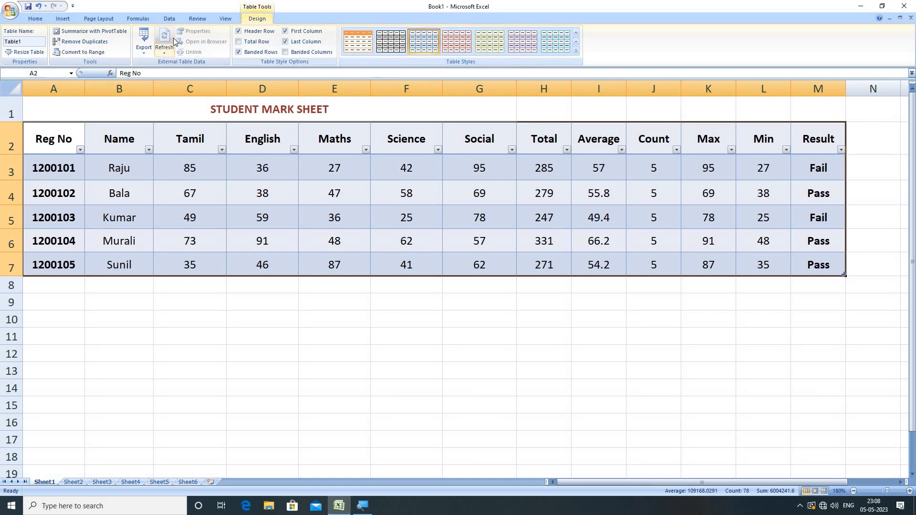
Apply the blue Dark table style with a black header to the student mark table.
click(35, 19)
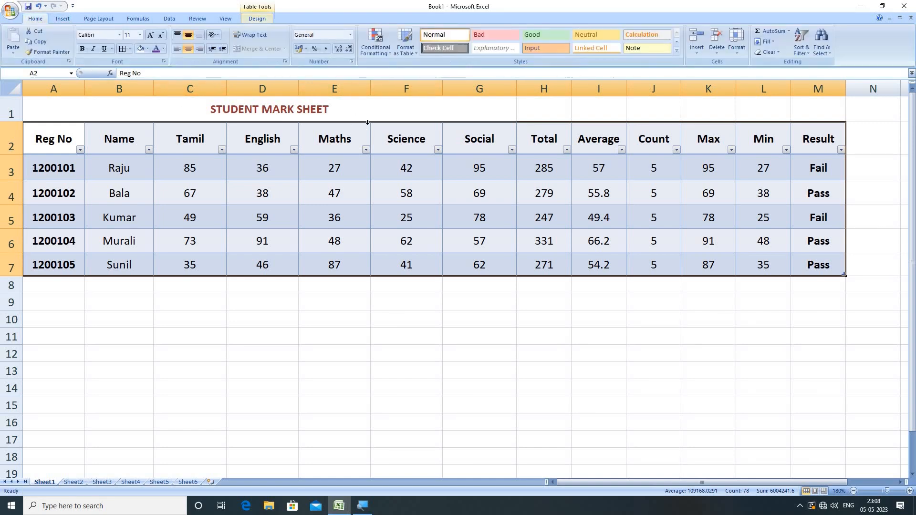
click(409, 57)
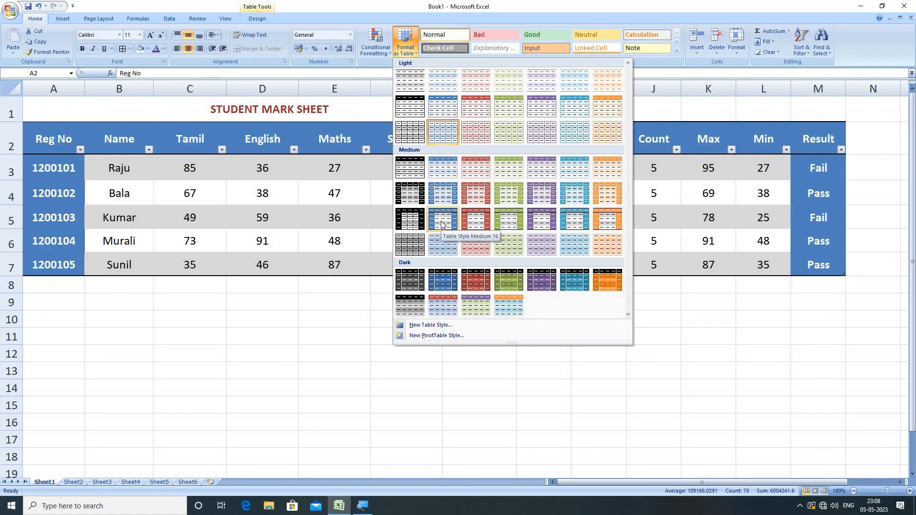
click(446, 284)
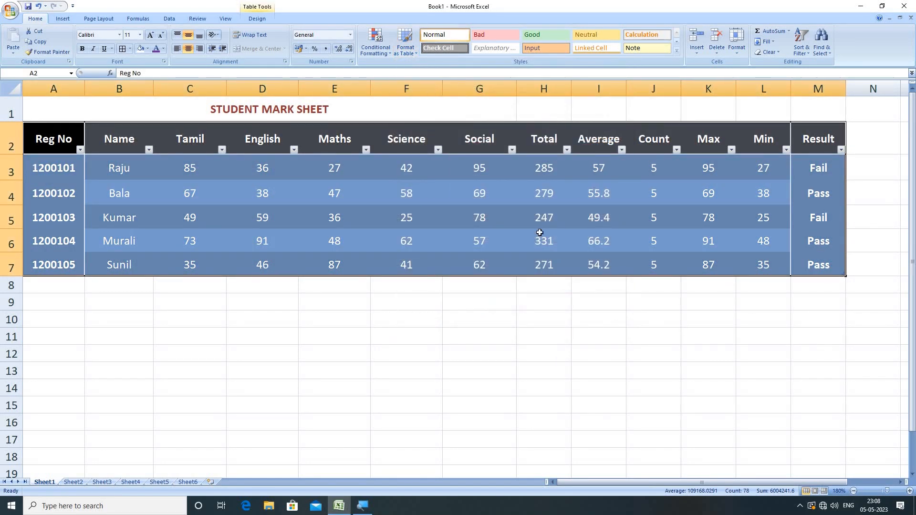
Start a new table style and name it Mystyle.
click(408, 58)
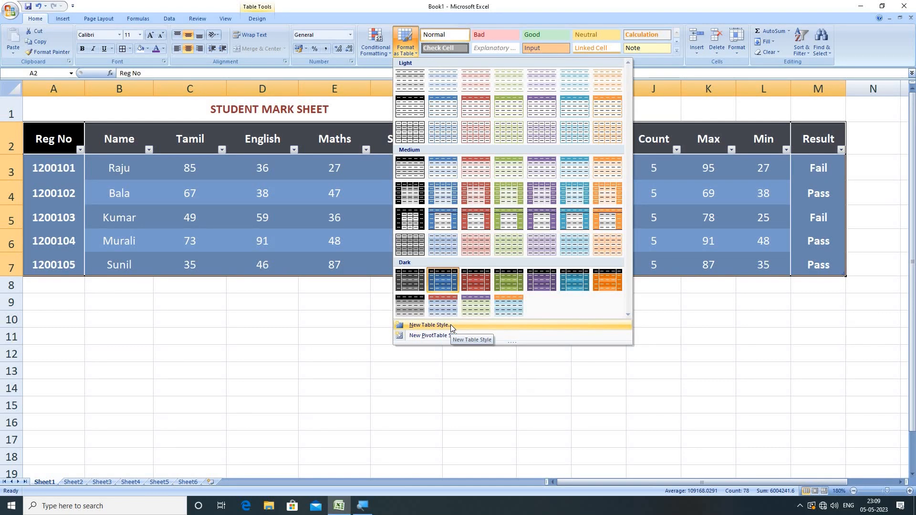
click(451, 325)
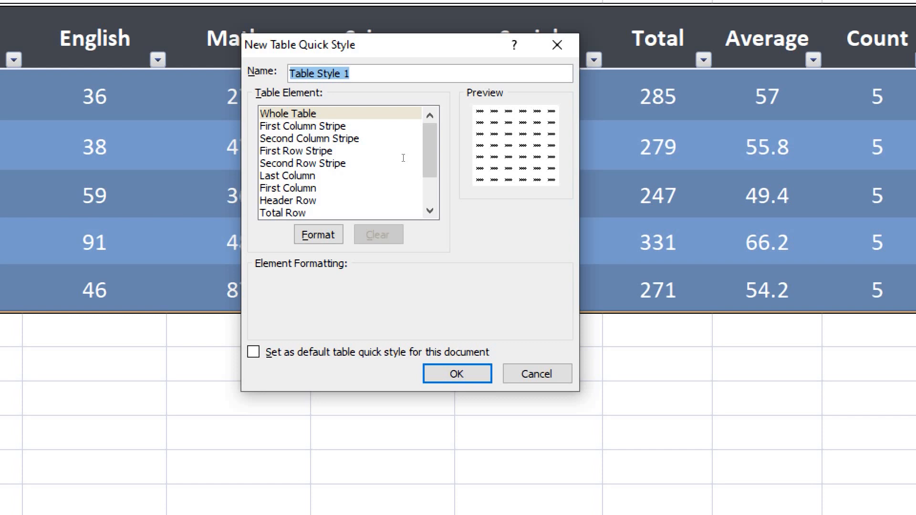
text(Mystyle)
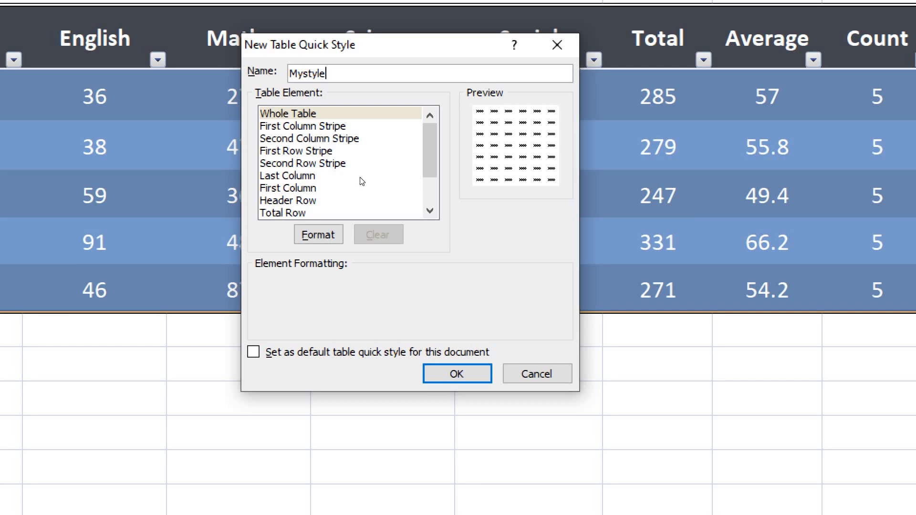
Set the font color of the style's Header Row element to the recent pink, RGB(255, 51, 153).
key(Down)
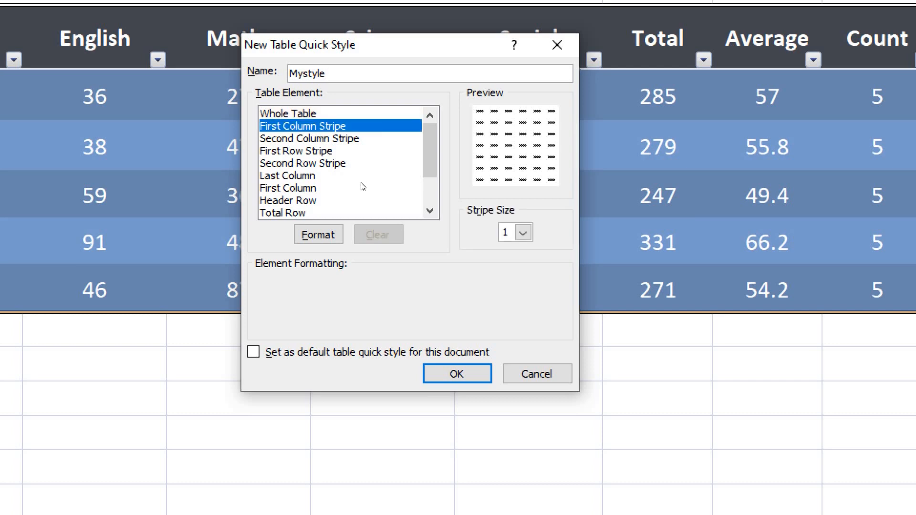
key(Down)
key(Down)
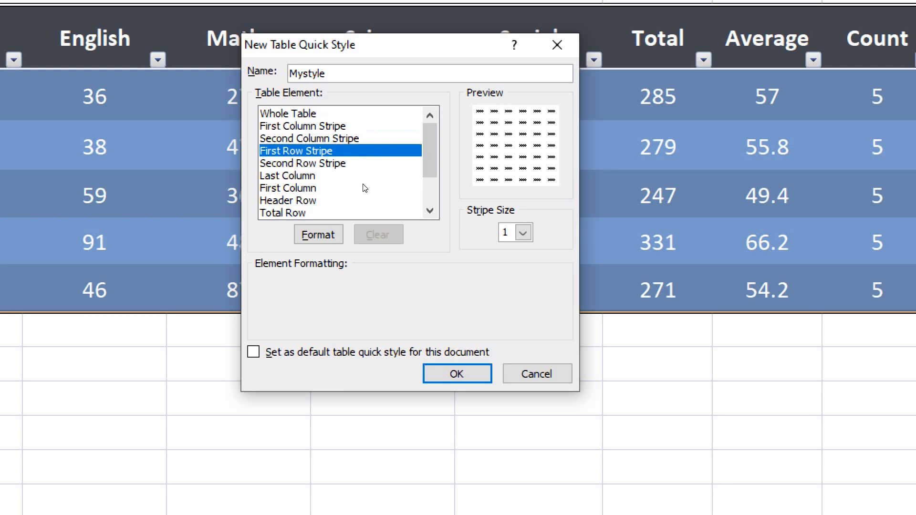
key(Up)
key(Up)
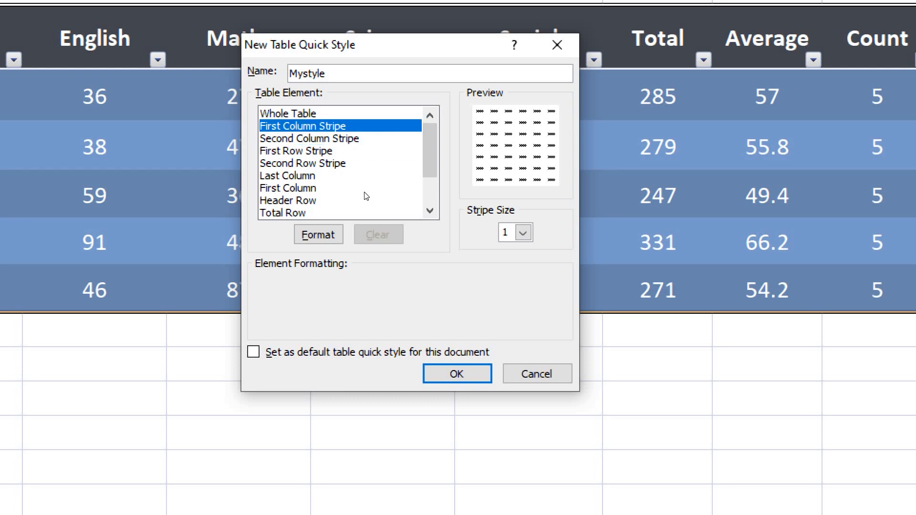
key(Down)
key(Down)
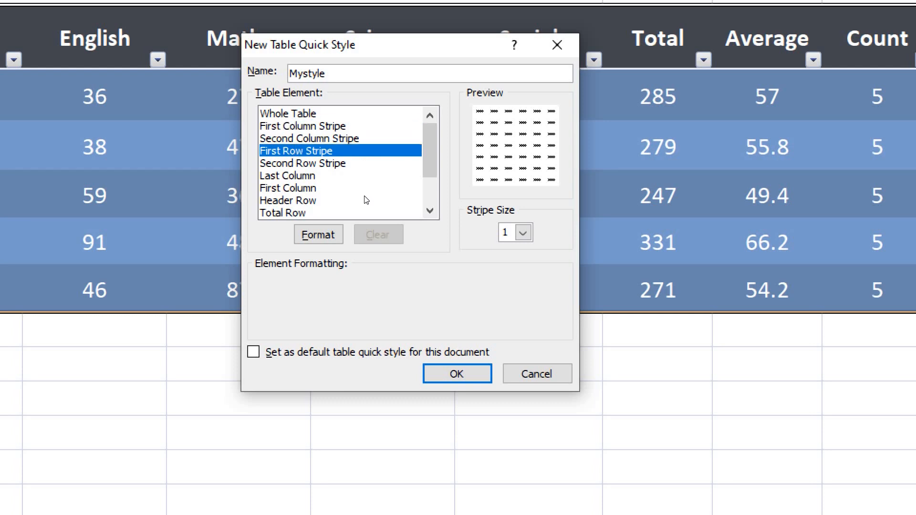
key(Down)
key(Down)
key(Down)
key(Down)
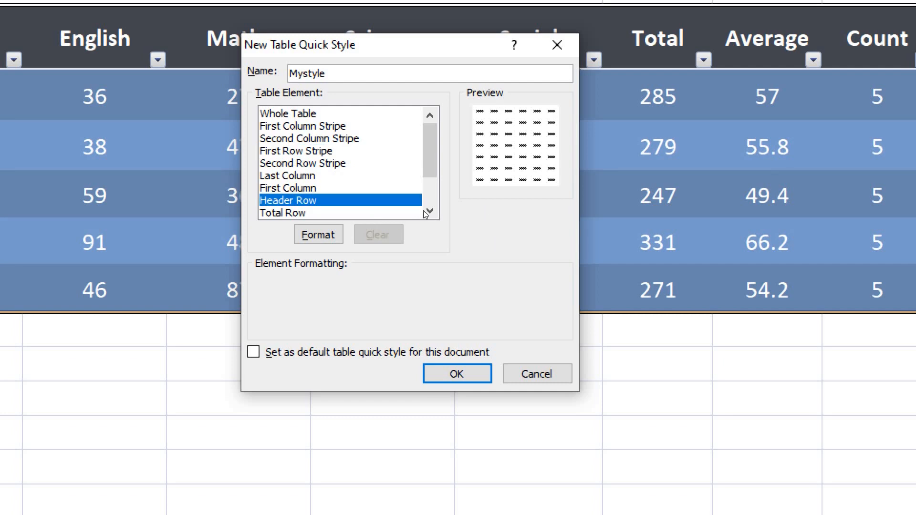
click(322, 236)
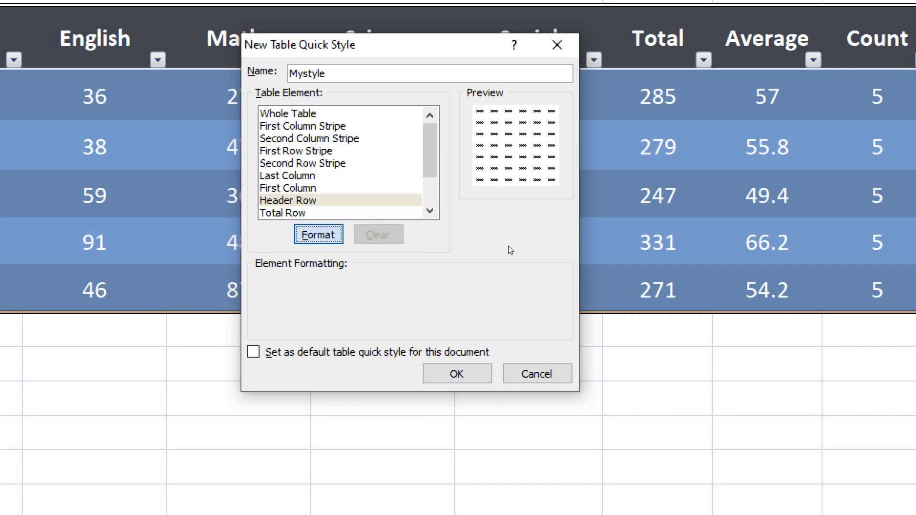
drag(484, 198, 672, 16)
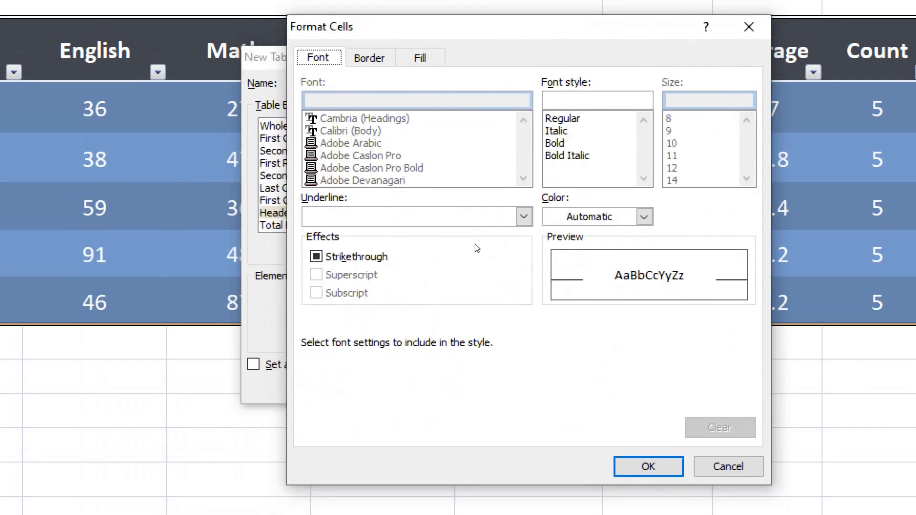
click(644, 218)
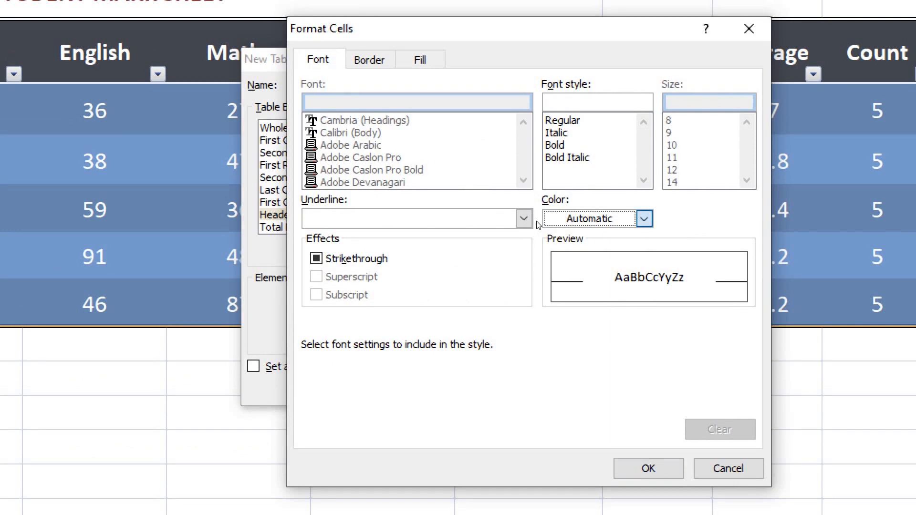
key(Up)
key(Up)
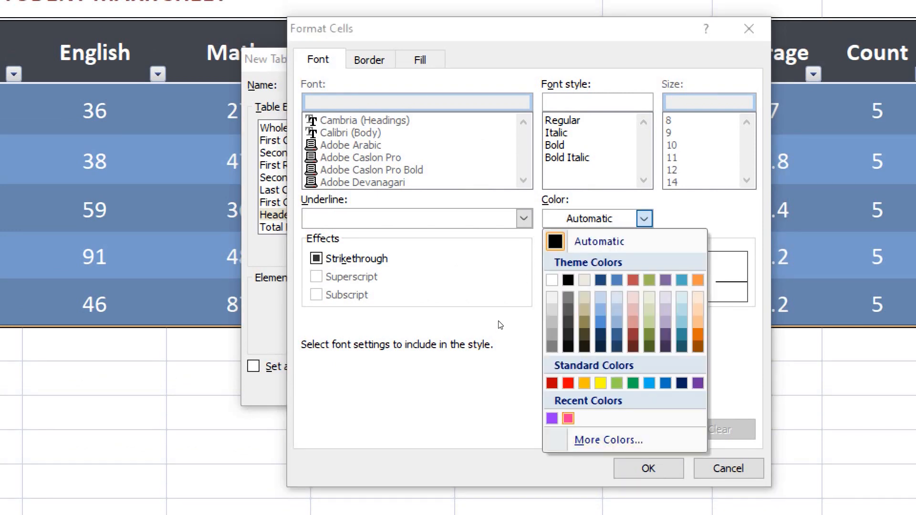
key(Return)
key(Return)
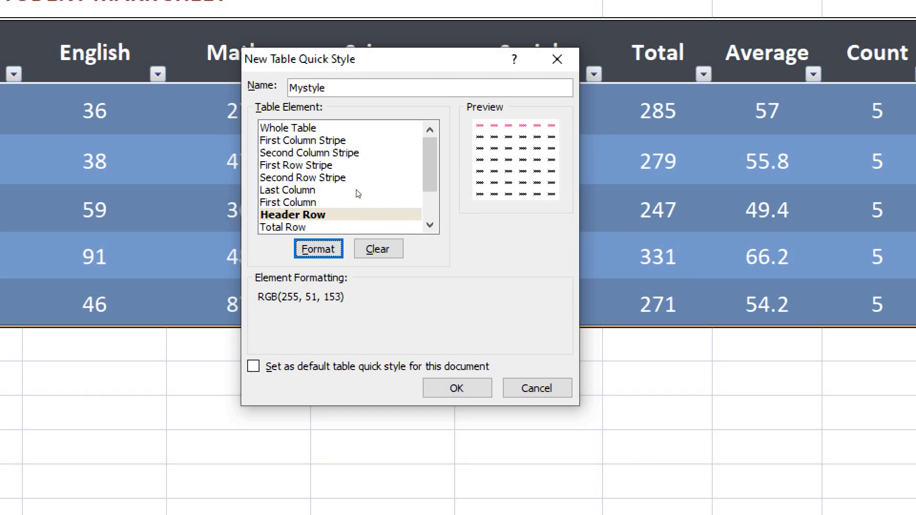
click(370, 141)
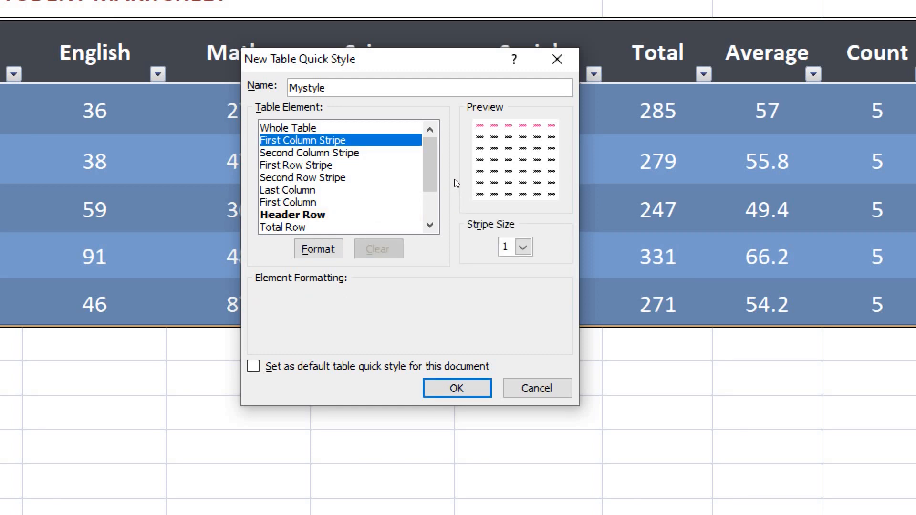
key(alt+f)
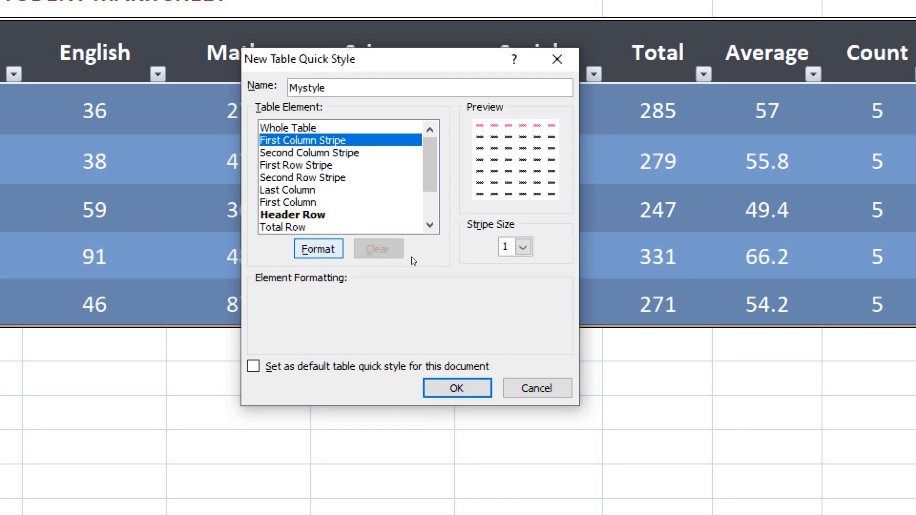
key(Escape)
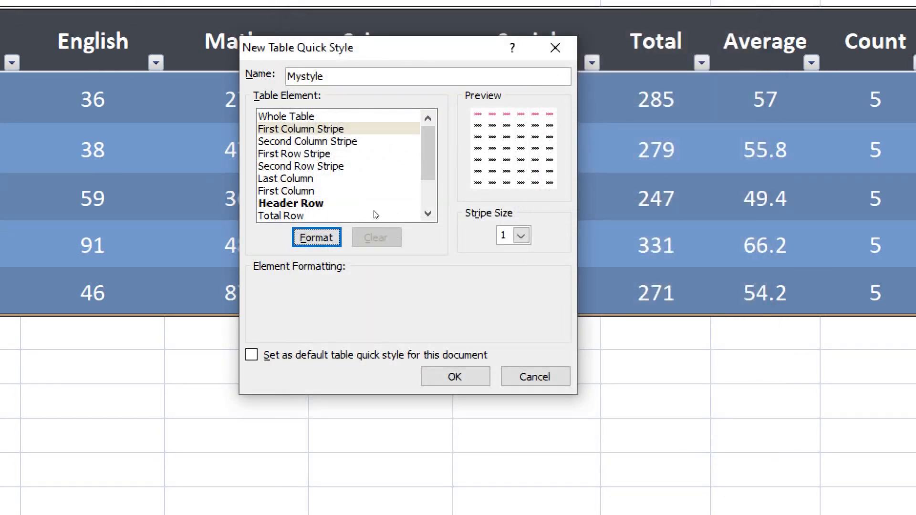
Change the font color of the style's Header Row element to the standard green.
click(363, 204)
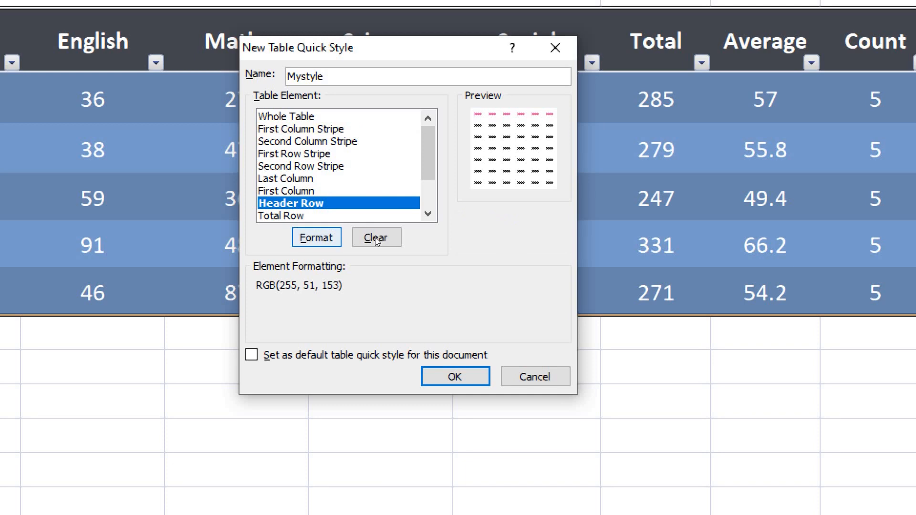
key(alt+f)
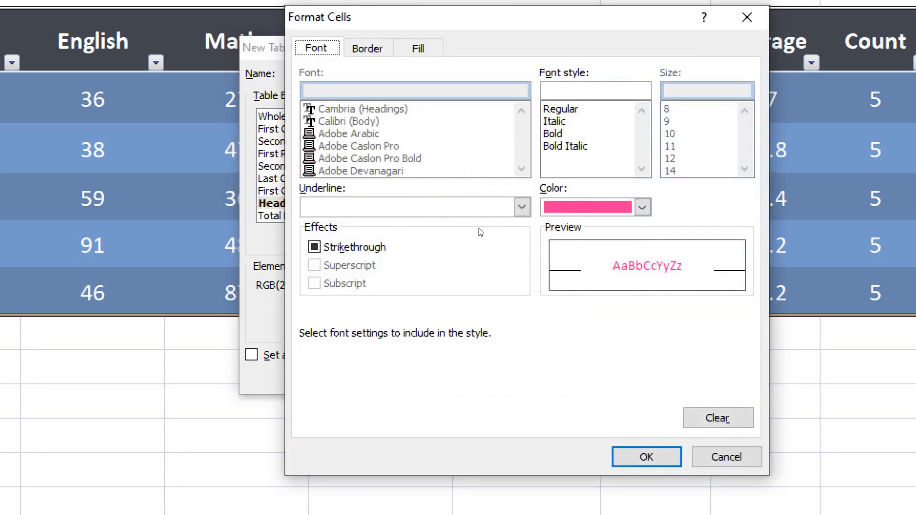
key(alt+u)
key(alt+Down)
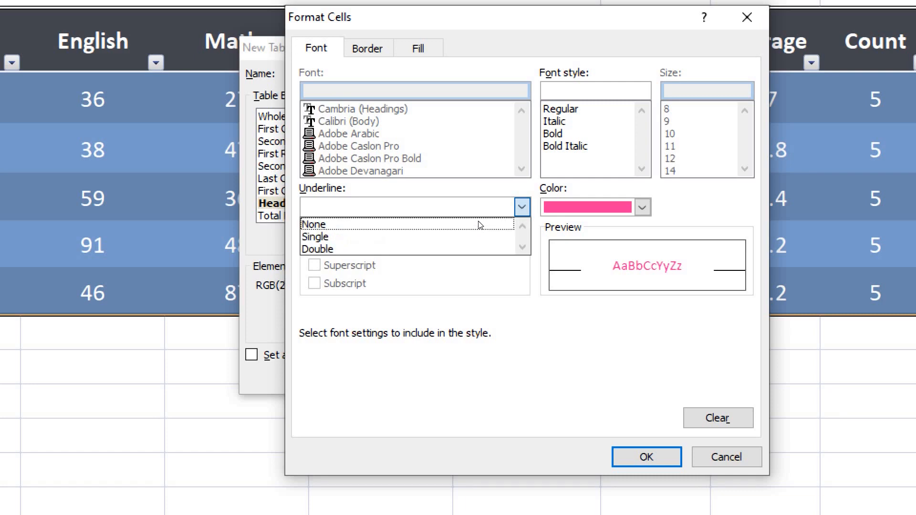
key(Escape)
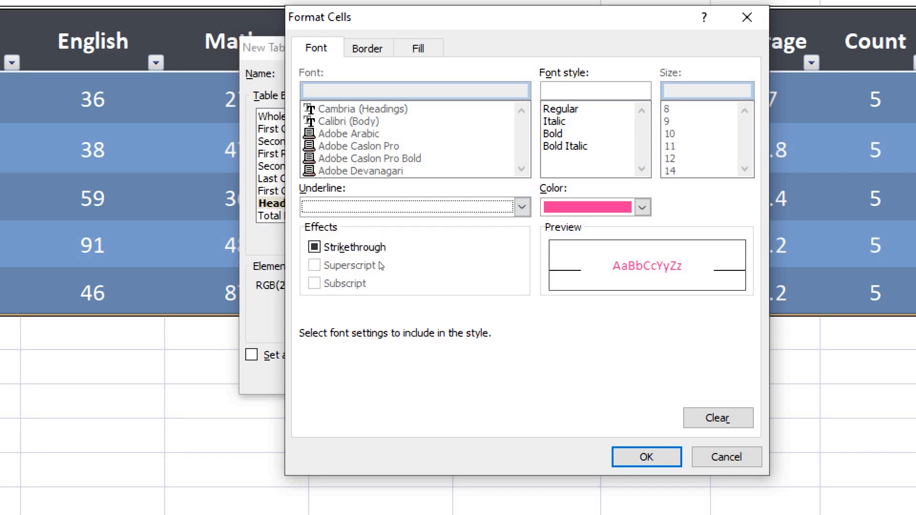
click(542, 214)
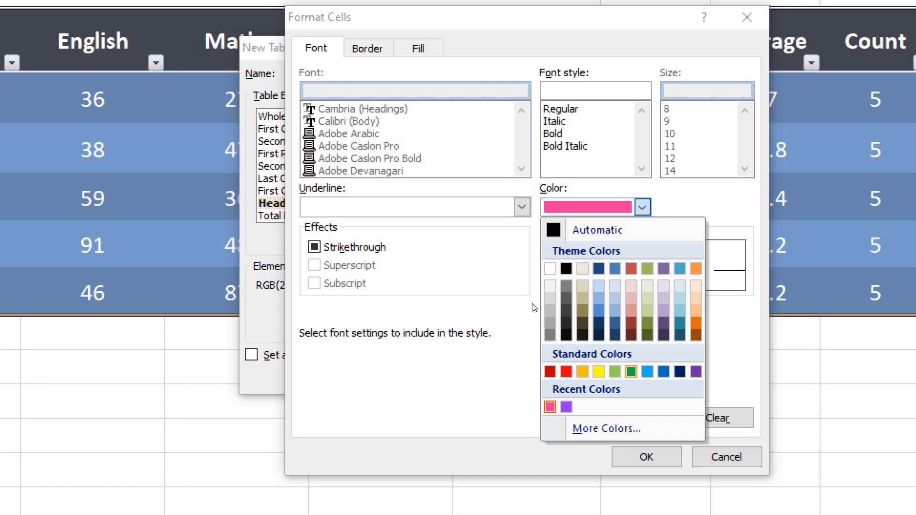
key(Return)
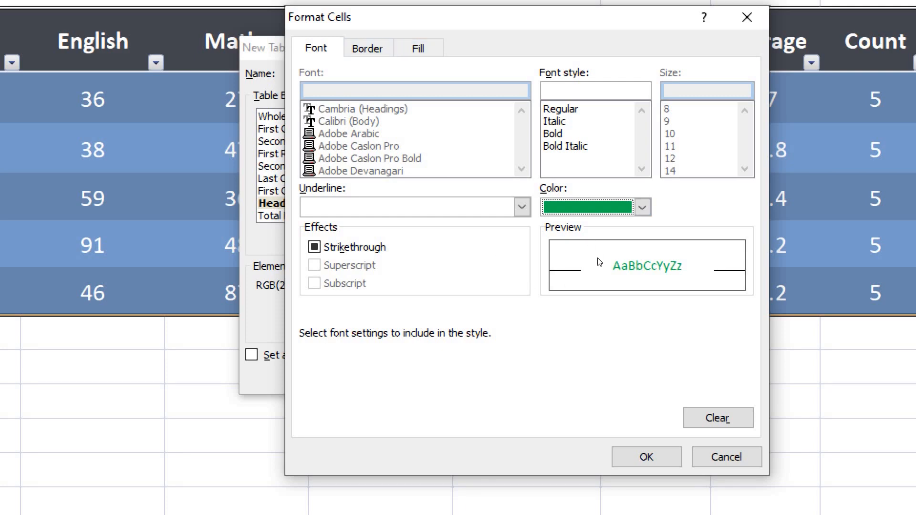
Add a medium-thick solid outline border in the recent purple to the Header Row element.
click(368, 48)
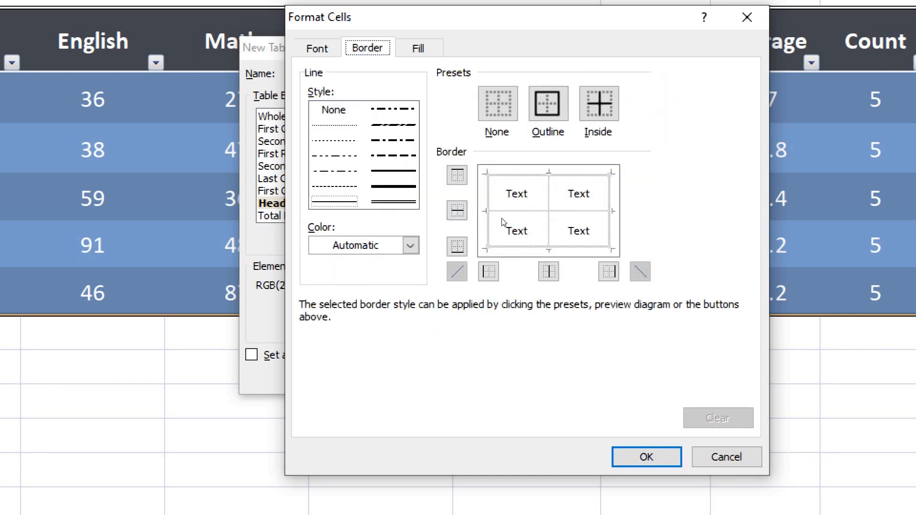
click(408, 208)
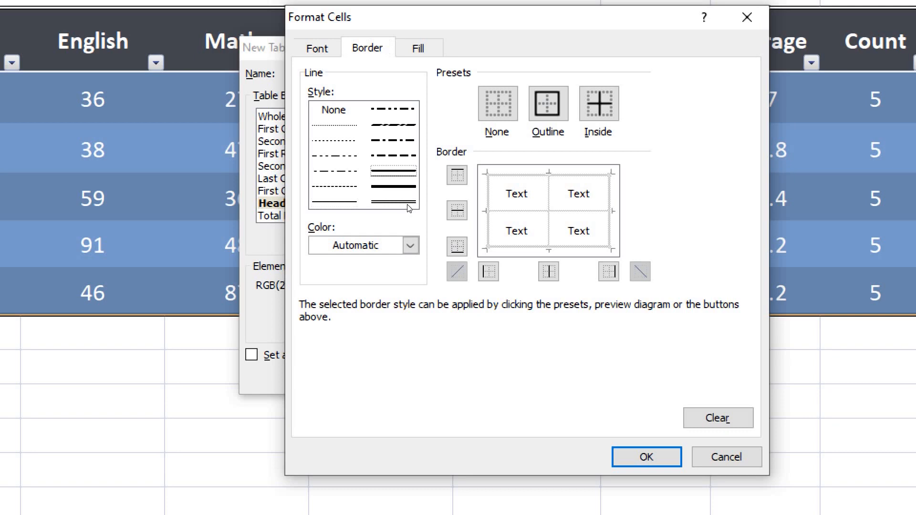
click(410, 245)
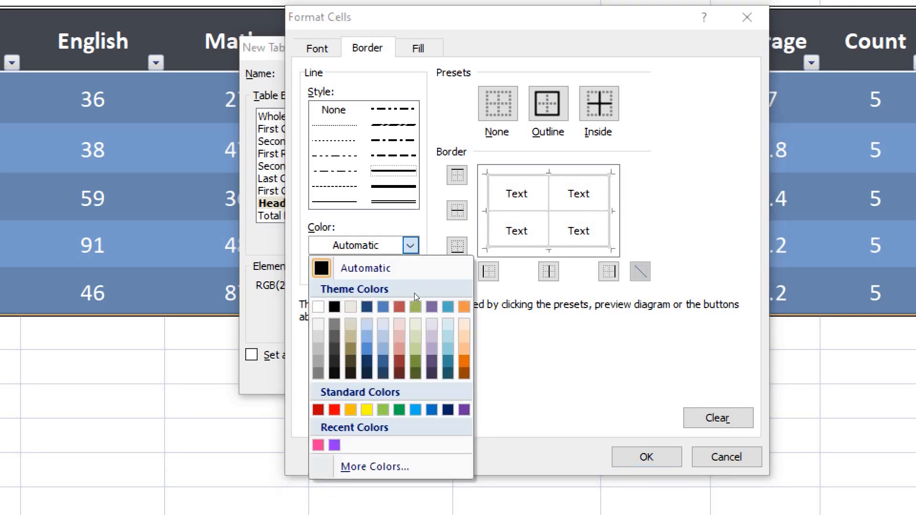
click(334, 445)
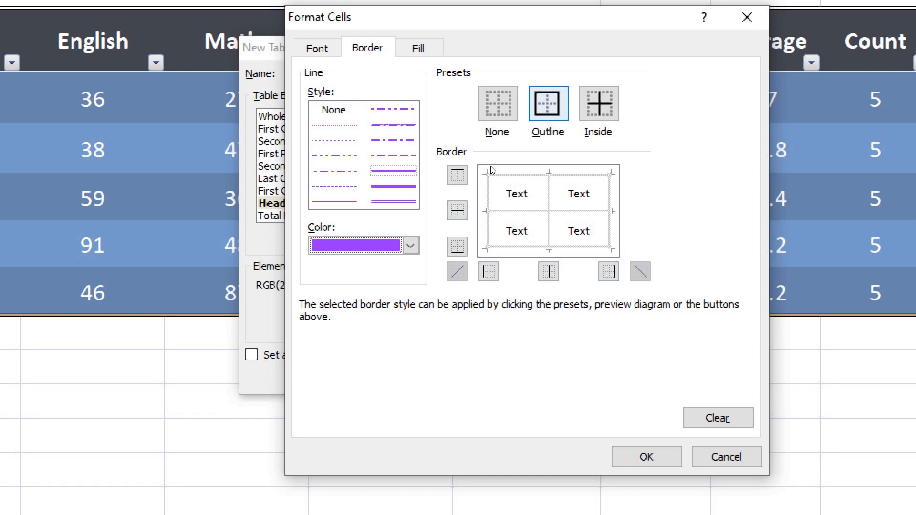
click(547, 103)
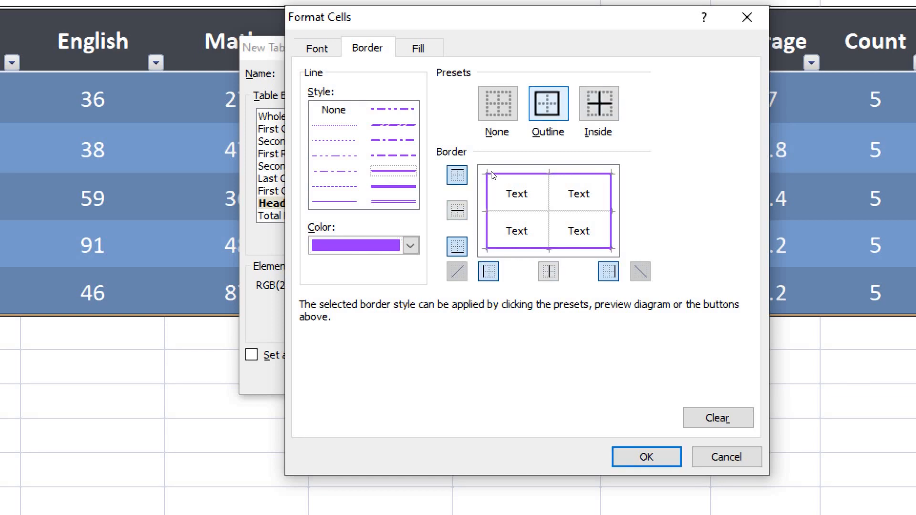
Fill the Header Row element with a light pink from the standard color palette and accept its formatting.
click(418, 48)
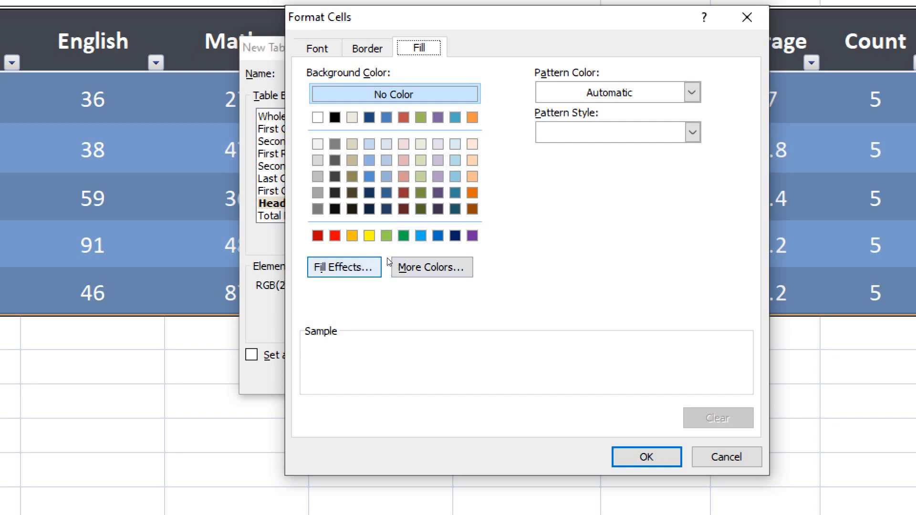
click(428, 262)
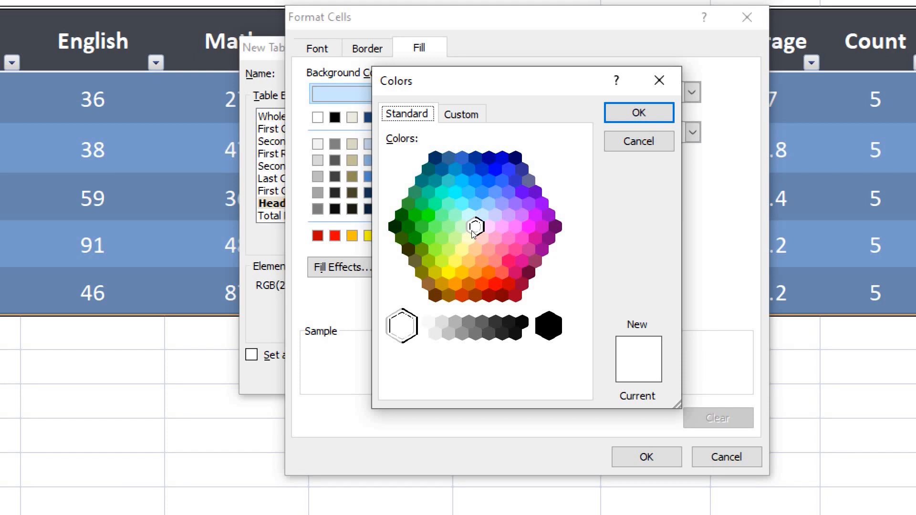
click(503, 225)
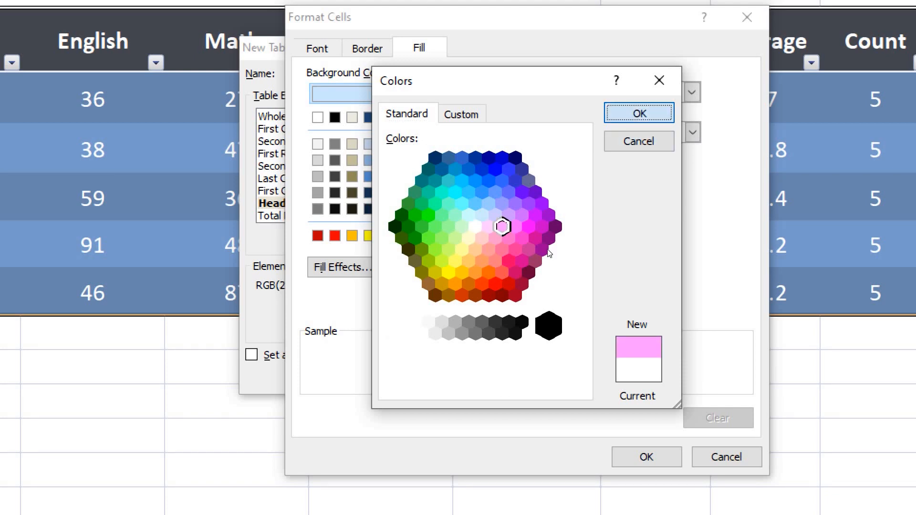
key(Return)
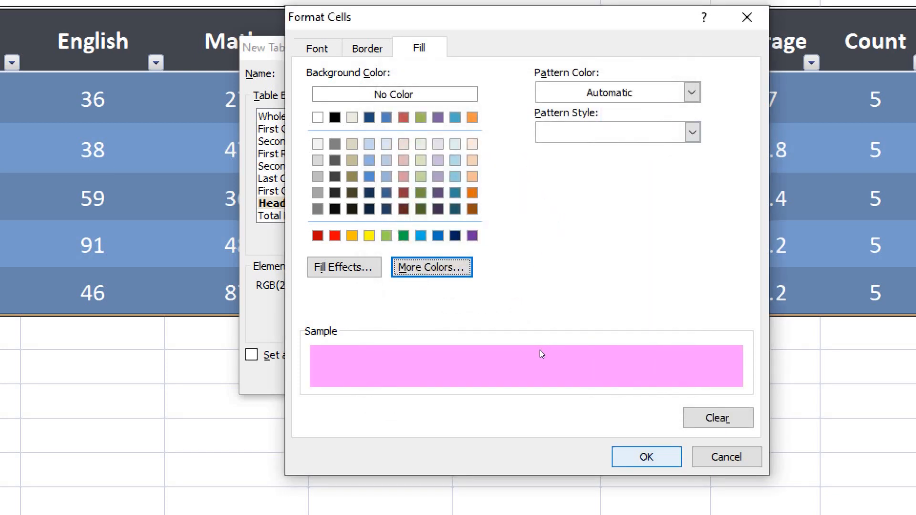
key(Return)
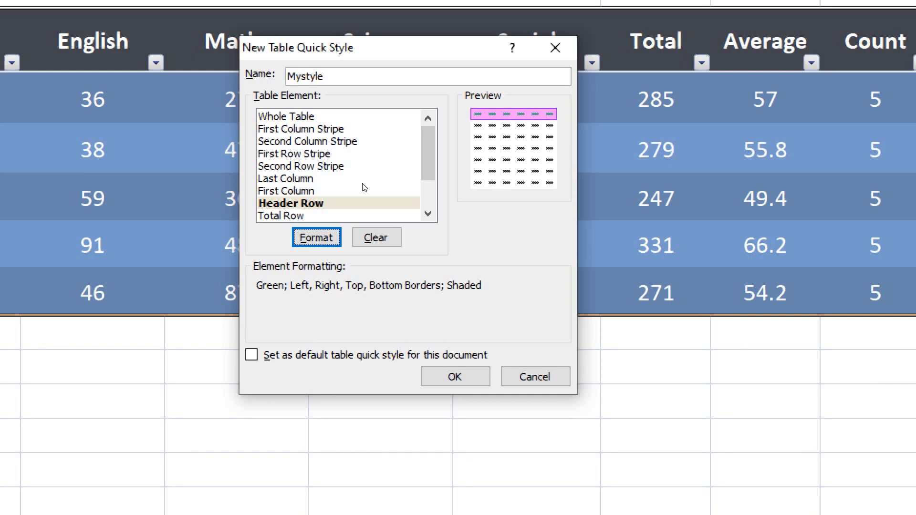
Give the First Column Stripe element a horizontal two-color gradient fill from light aqua to blue.
click(333, 130)
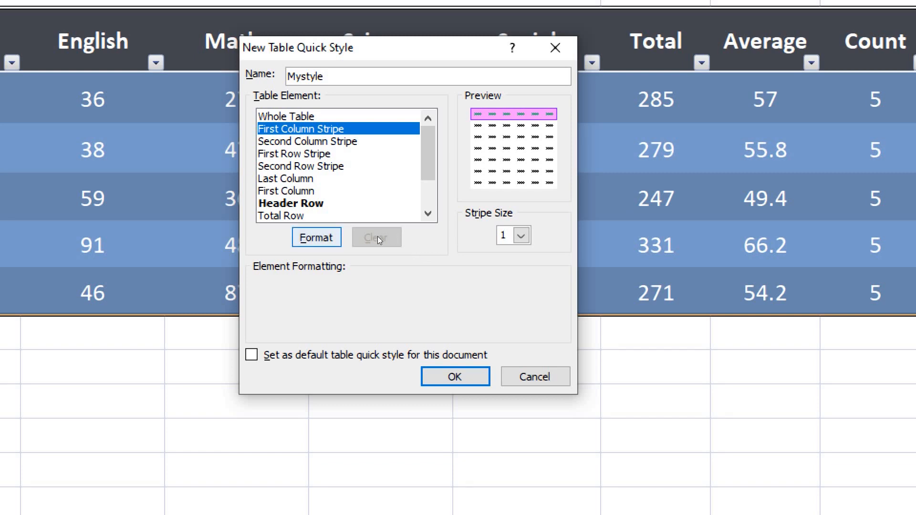
click(316, 237)
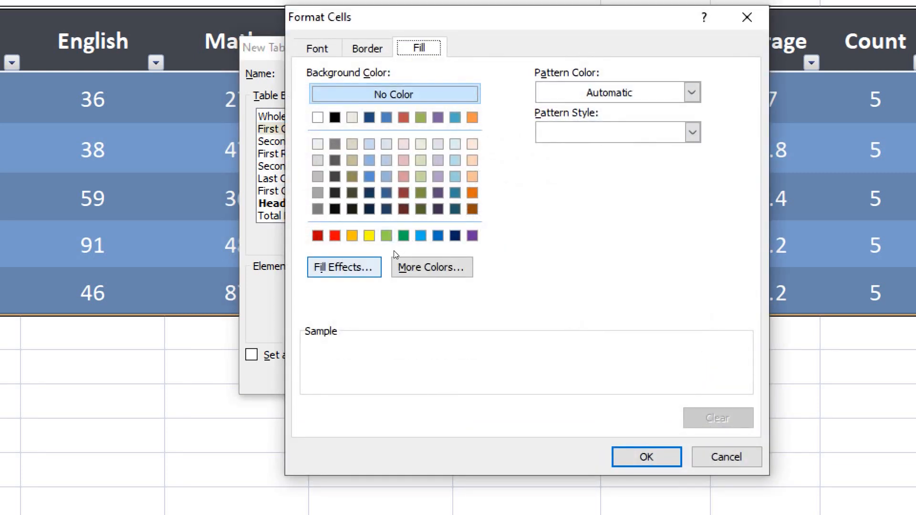
key(alt+i)
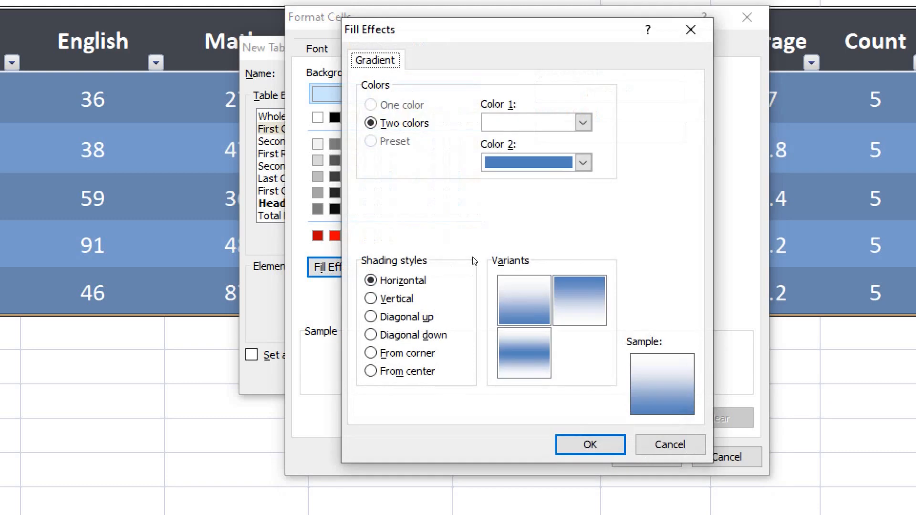
key(alt+v)
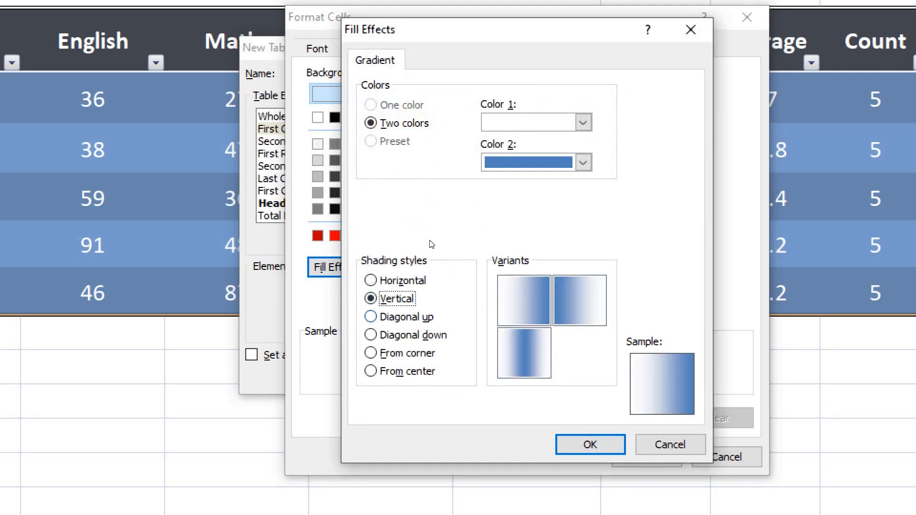
key(alt+z)
key(alt+1)
key(alt+Down)
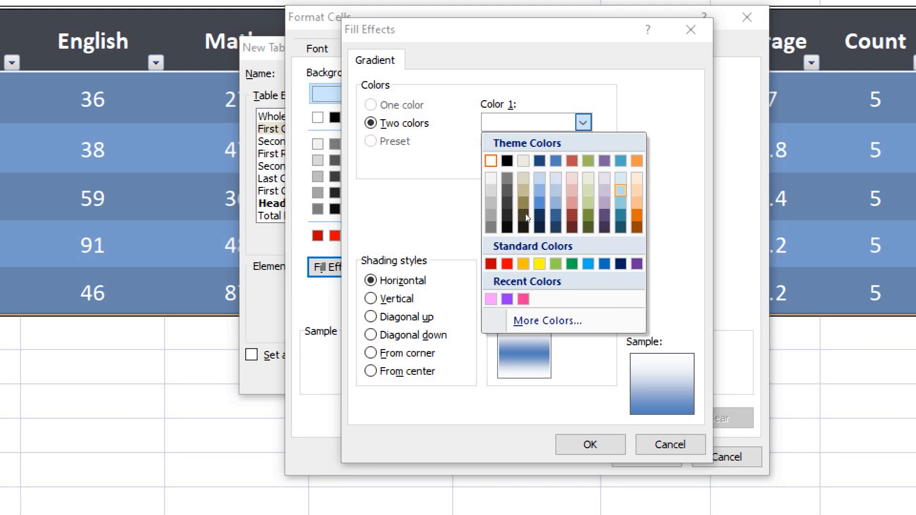
click(620, 190)
key(Return)
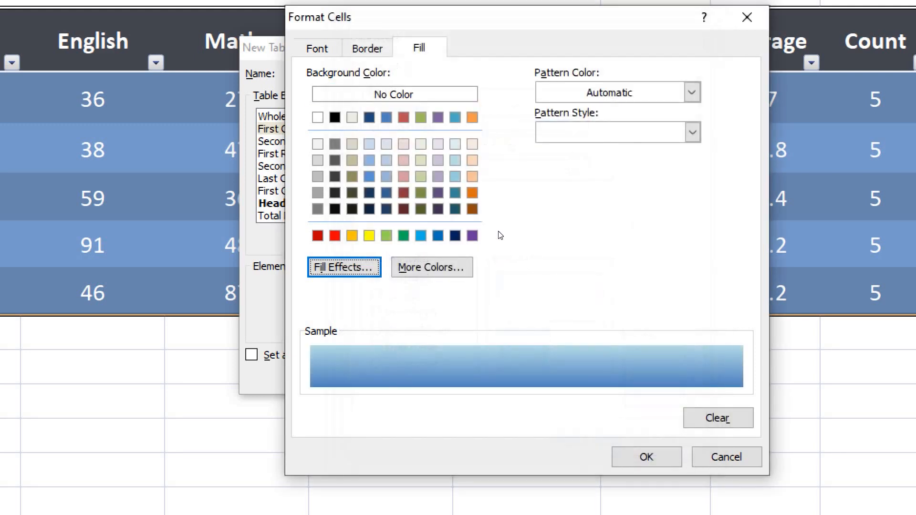
click(646, 457)
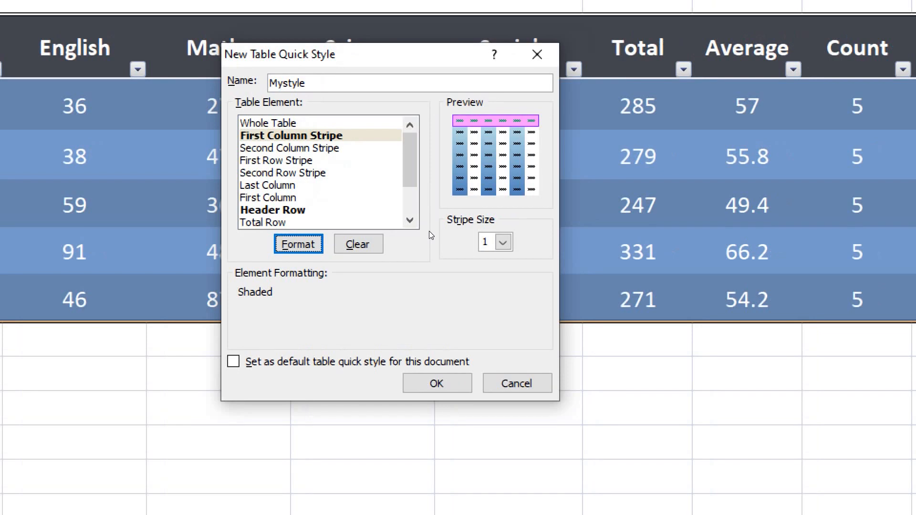
Fill the style's Total Row element with the standard bright red and save the new table style.
click(360, 226)
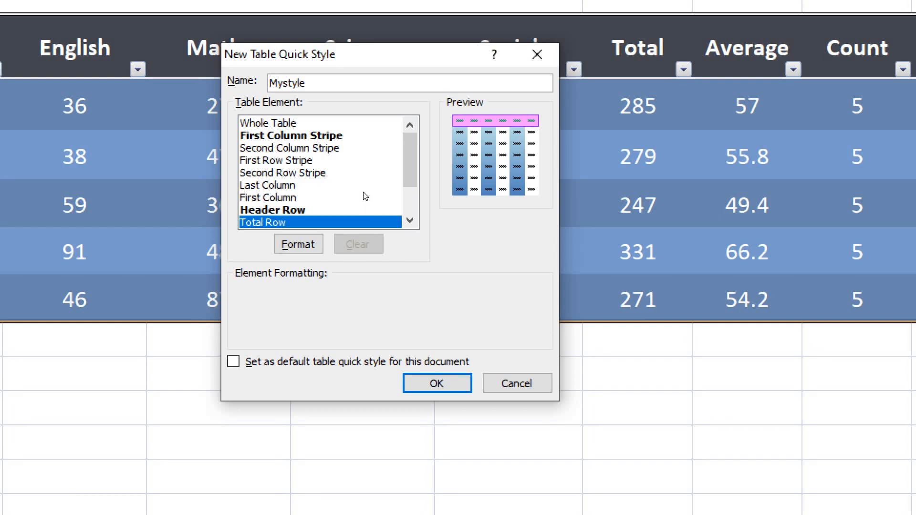
scroll(368, 209, down, 2)
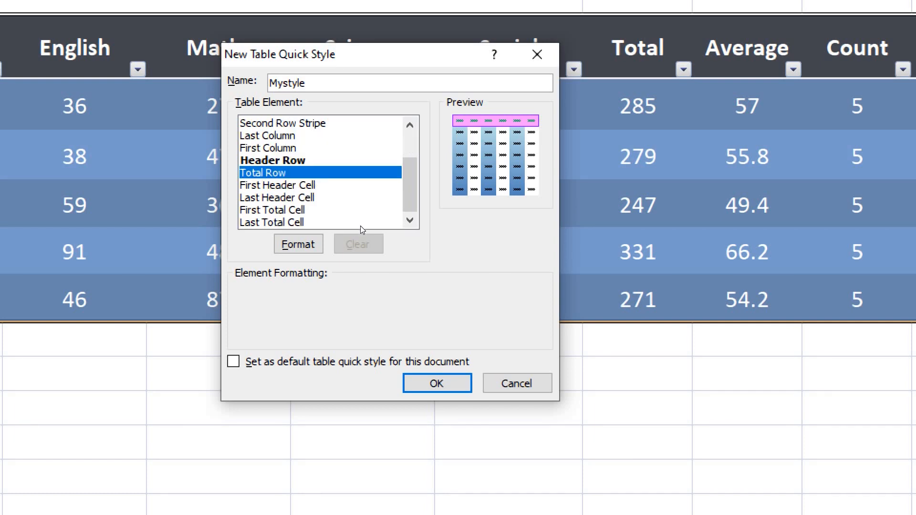
click(359, 225)
click(360, 215)
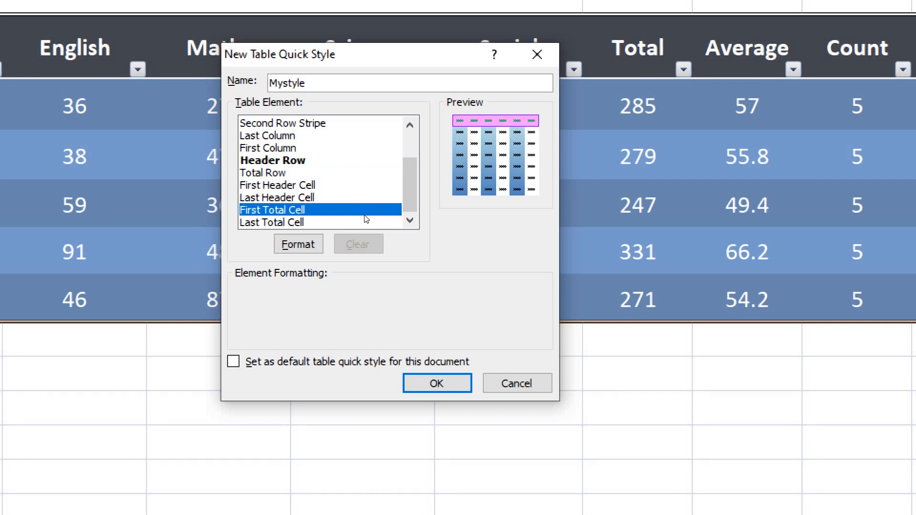
key(Up)
key(Up)
key(Up)
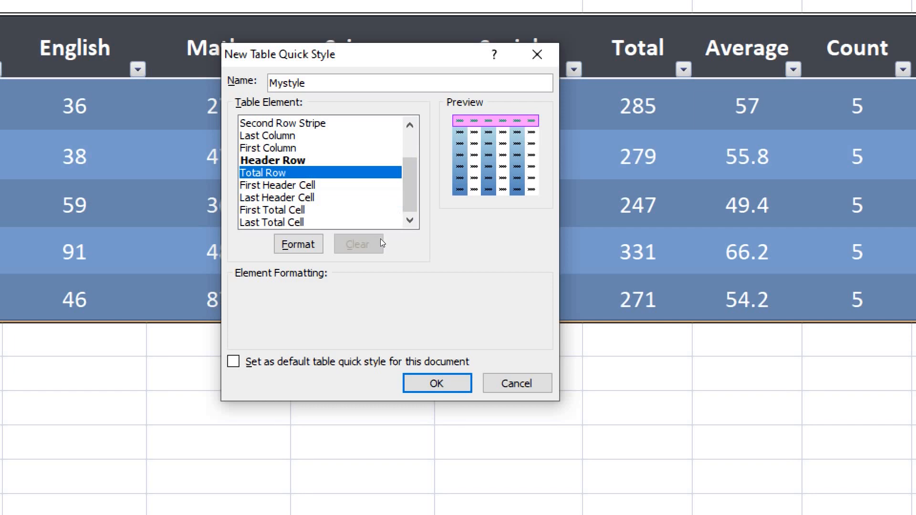
click(298, 244)
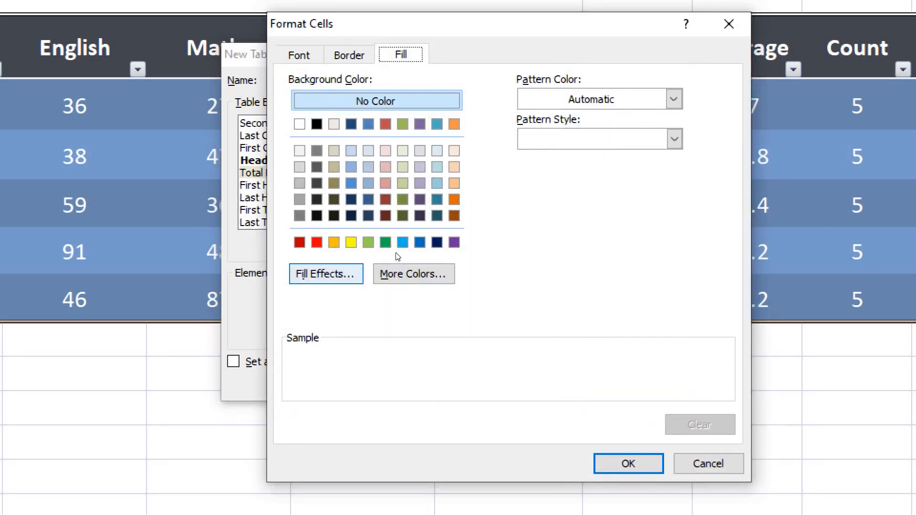
click(317, 242)
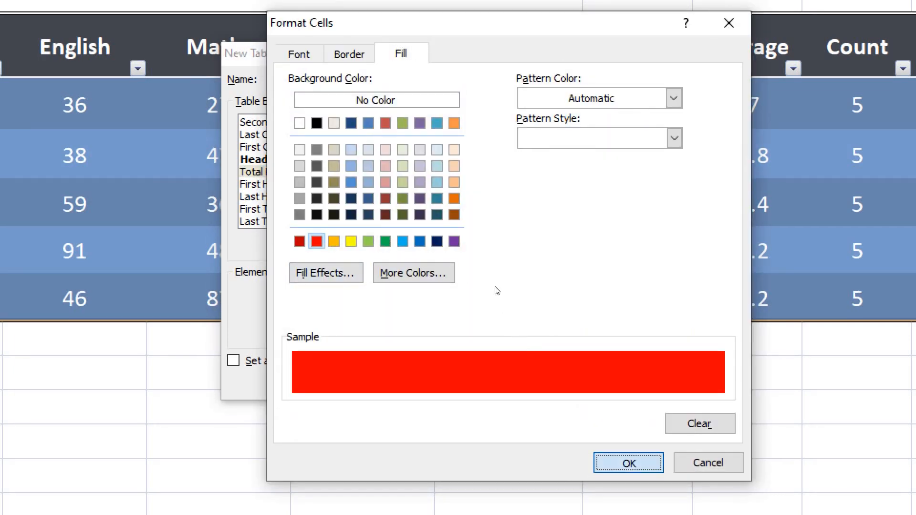
key(Return)
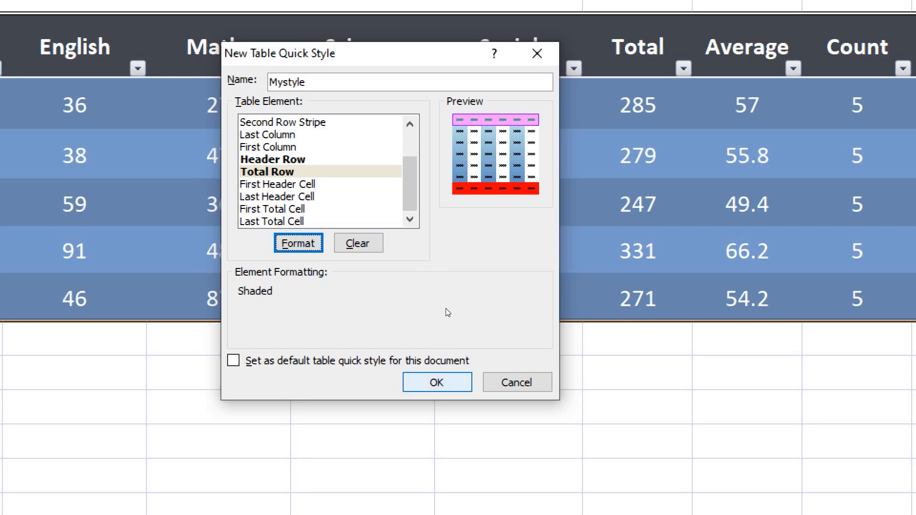
key(Return)
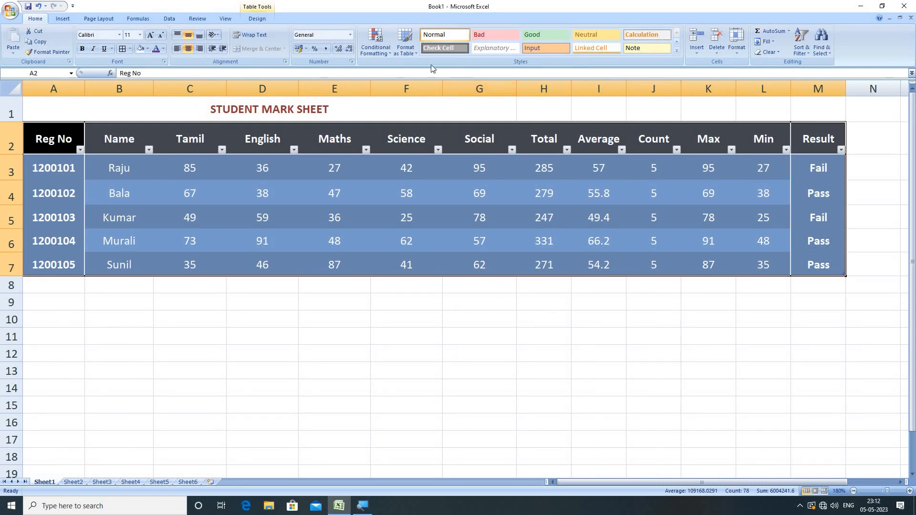
Try the custom Mystyle table style on the student mark table and undo its application.
click(405, 46)
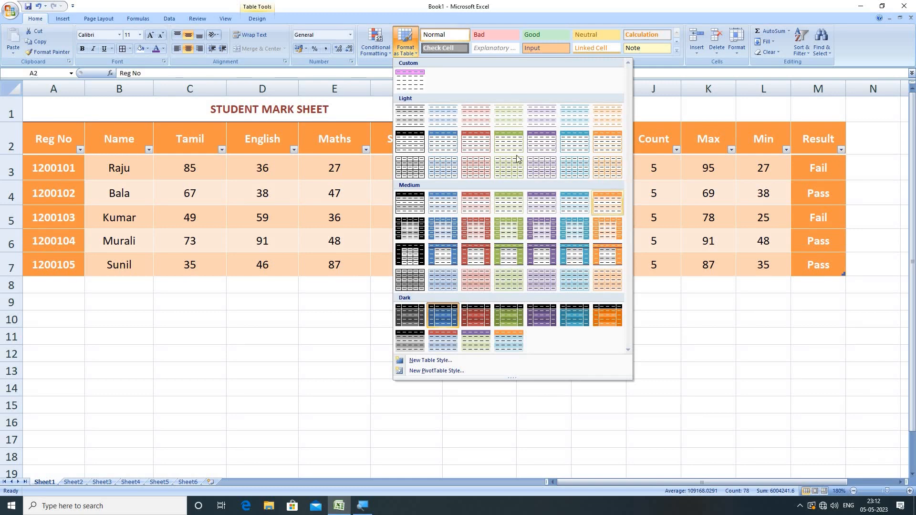
click(408, 86)
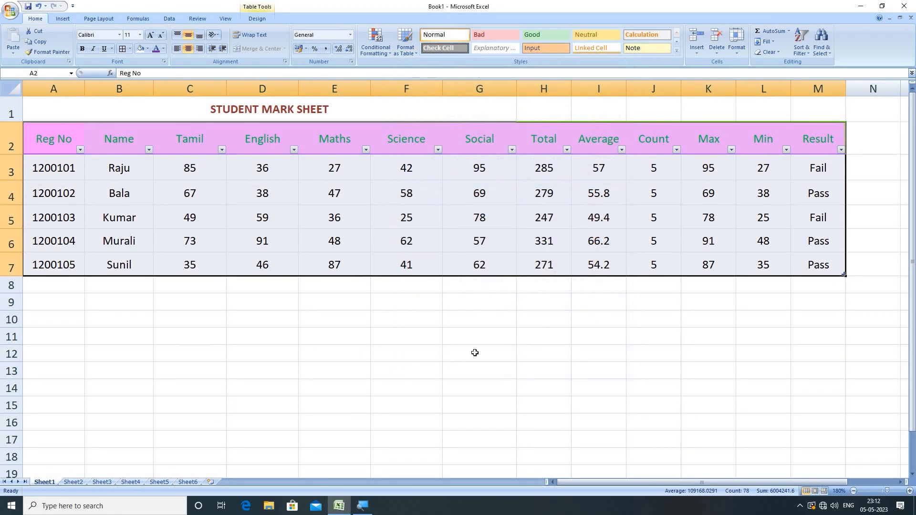
click(475, 352)
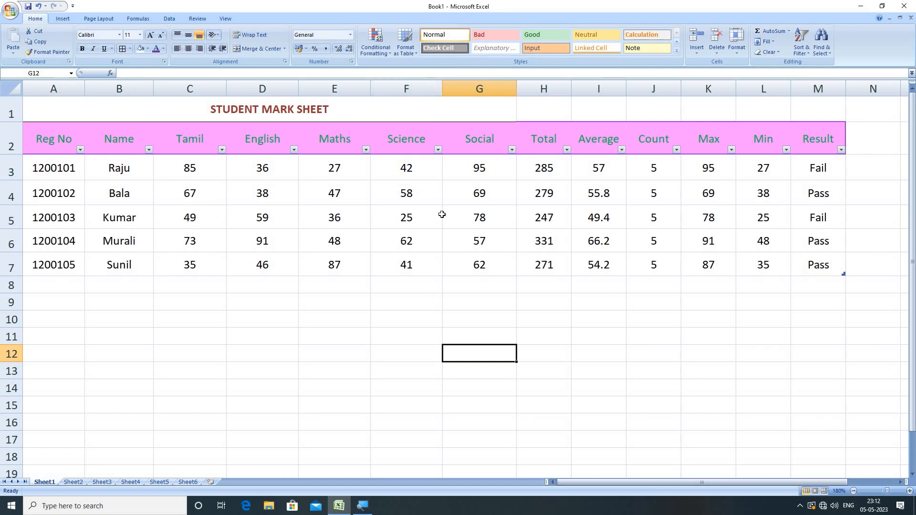
key(ctrl+z)
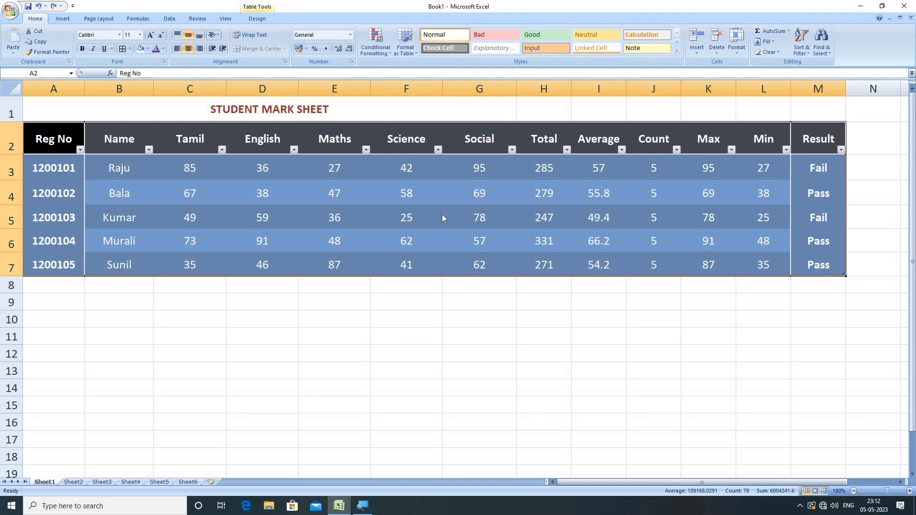
Undo the table formatting of the mark sheet until A2:M7 is a plain, unstyled range again.
key(ctrl+z)
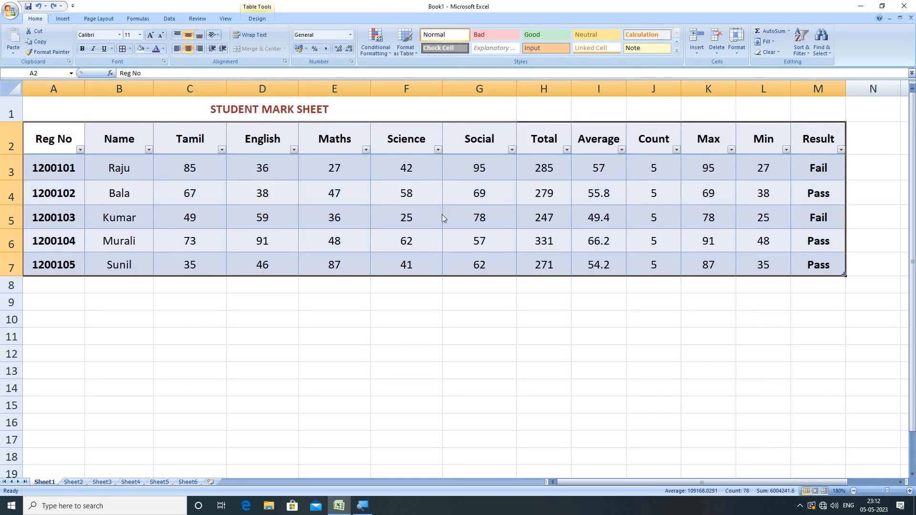
key(ctrl+z)
key(ctrl+z)
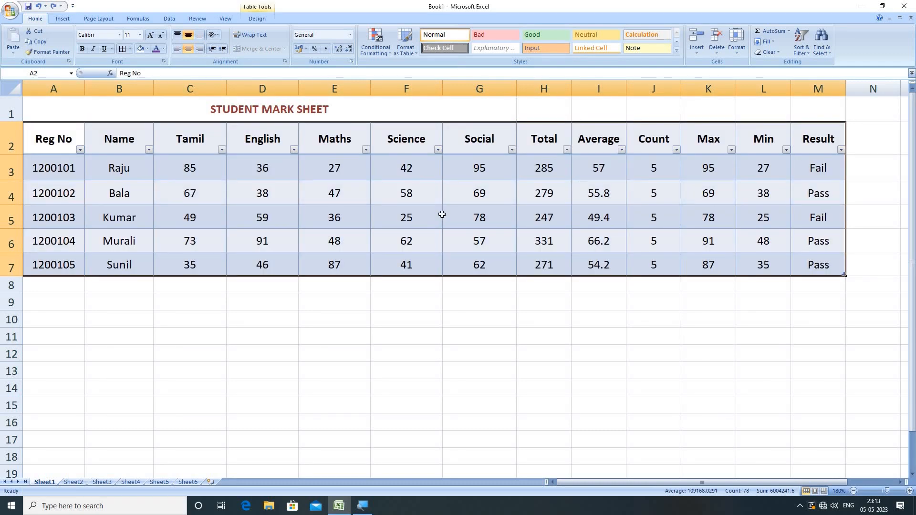
key(ctrl+z)
key(ctrl+z)
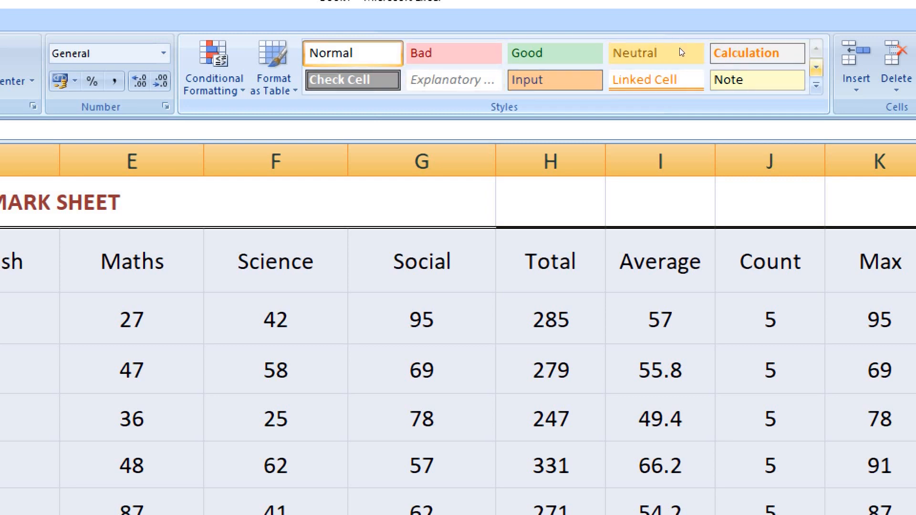
Apply the Bad cell style to the header row A2:M2 of the mark sheet.
scroll(676, 43, down, 3)
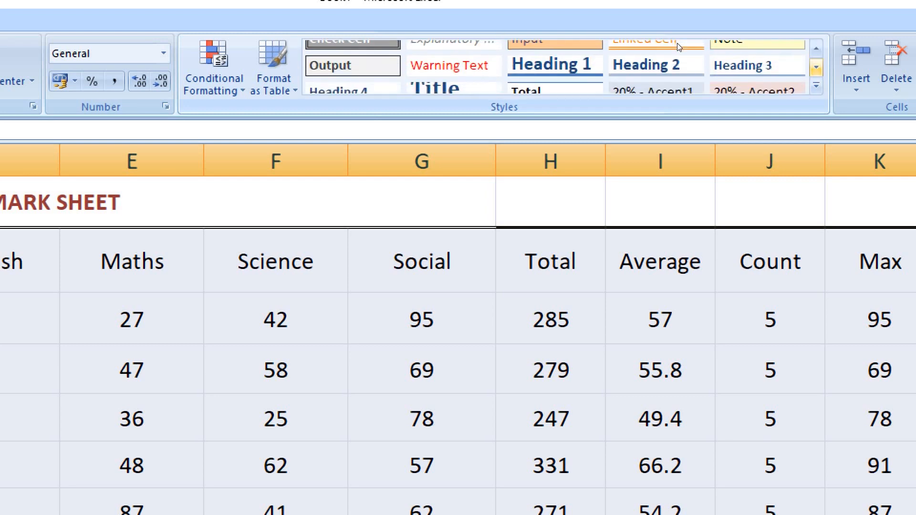
scroll(678, 35, up, 1)
scroll(680, 36, up, 2)
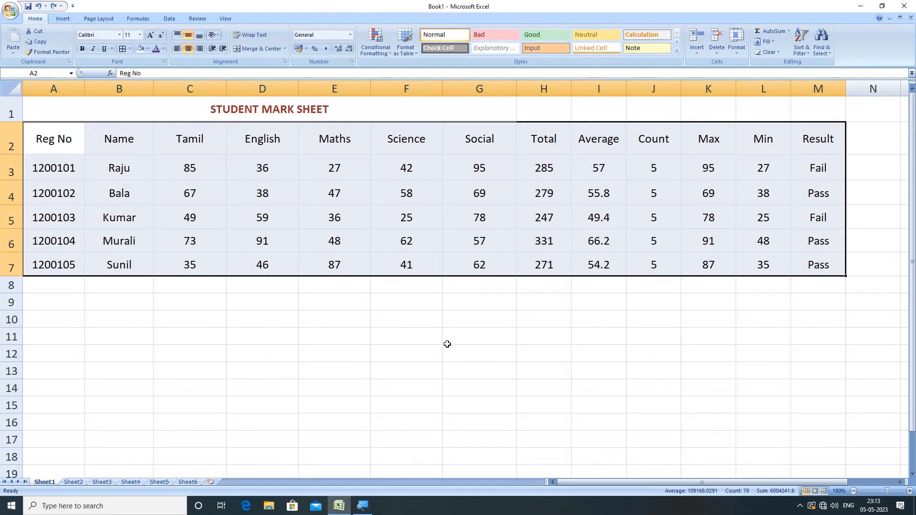
click(446, 343)
click(74, 141)
drag(122, 141, 819, 142)
click(507, 35)
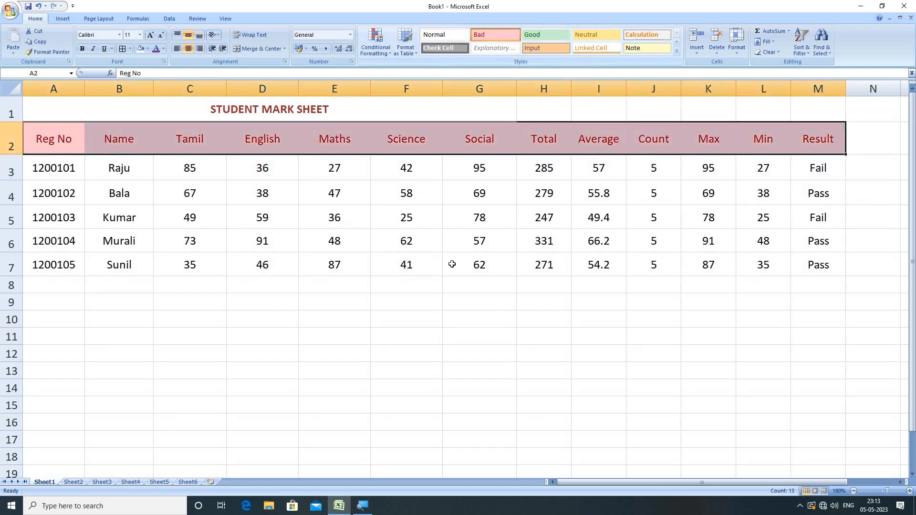
Apply the Good cell style to the register numbers in A3:A7 and the Neutral style to the names in B3:B7.
drag(64, 162, 58, 270)
click(534, 36)
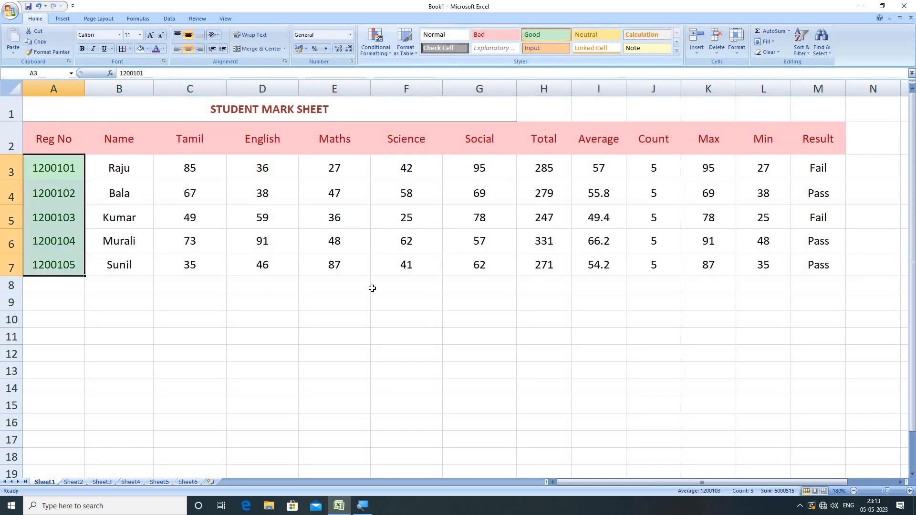
drag(130, 170, 129, 266)
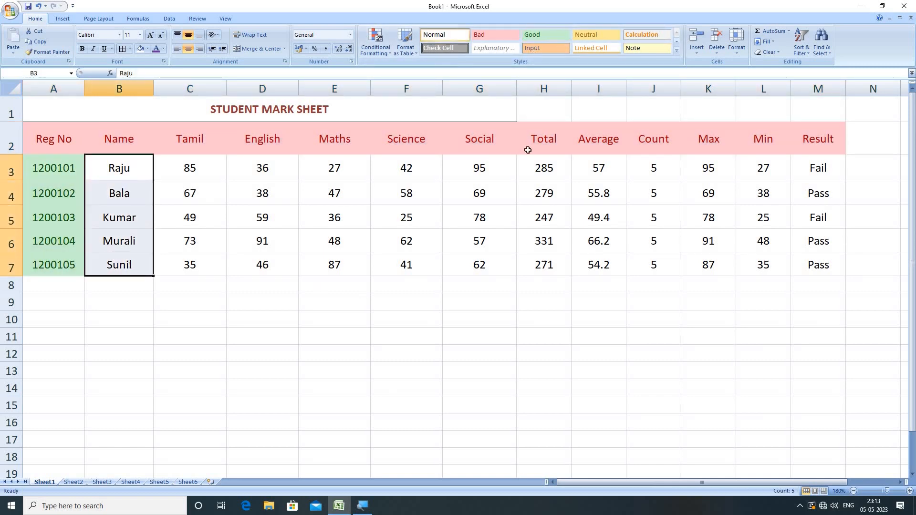
click(585, 39)
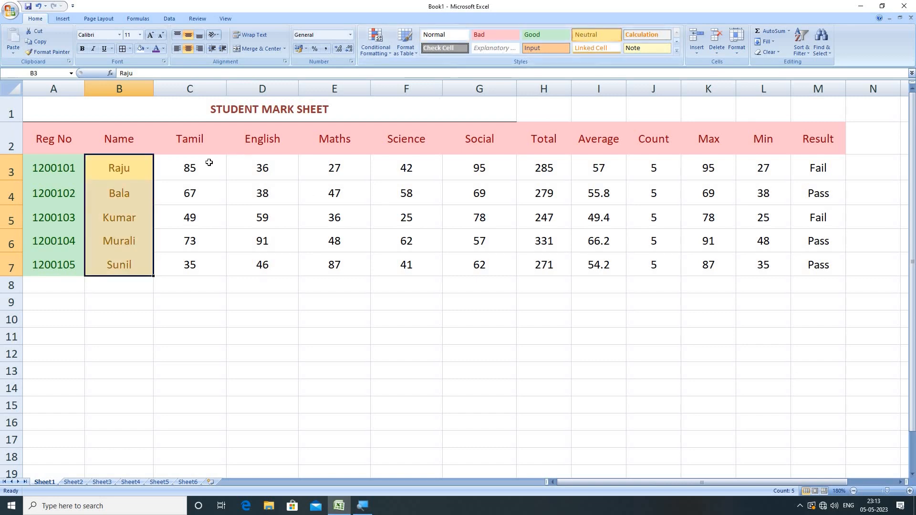
Apply the Heading 3 cell style to the subject marks in C3:G7.
drag(196, 167, 507, 269)
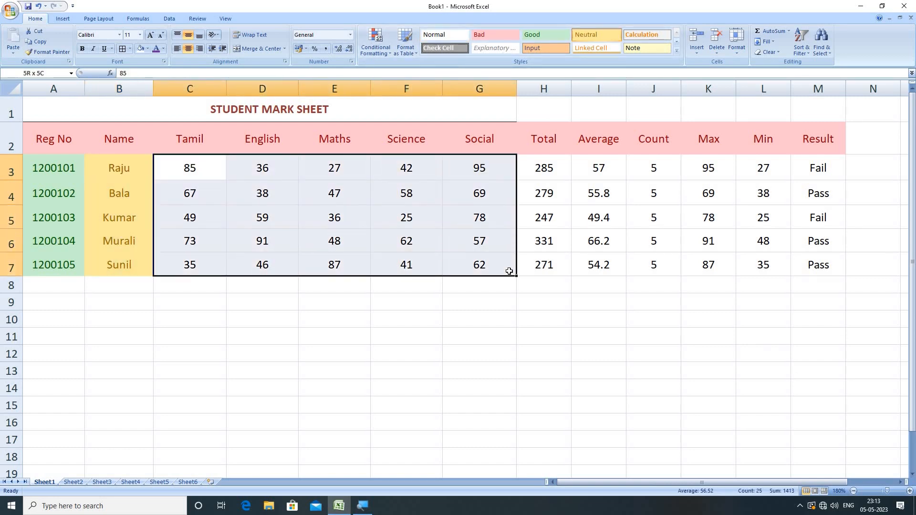
click(676, 47)
click(676, 46)
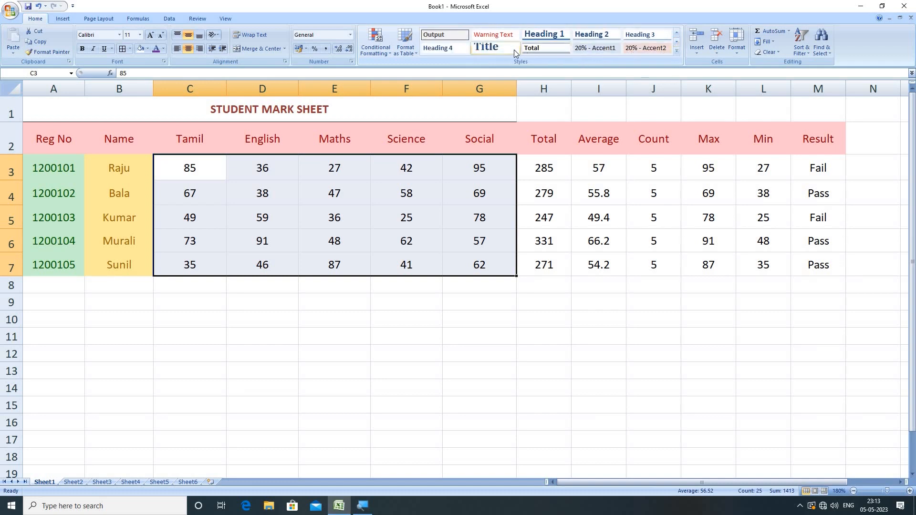
click(501, 50)
click(451, 48)
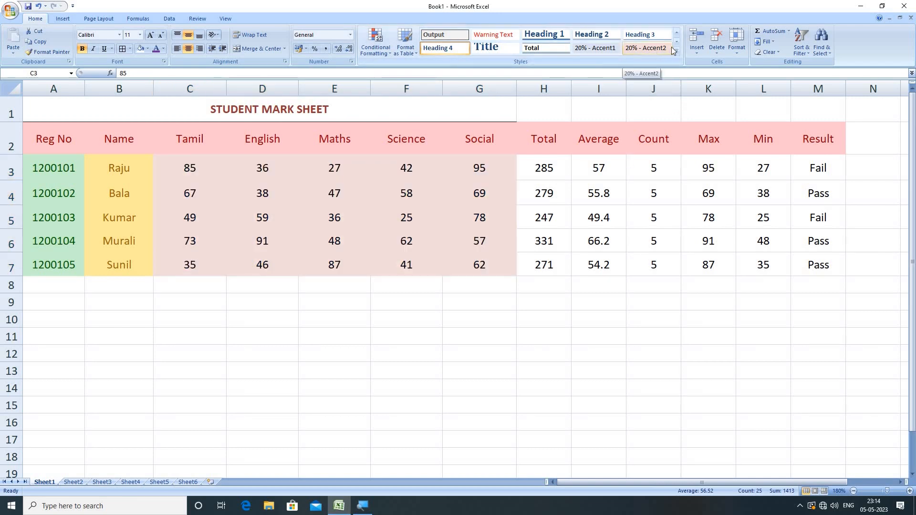
click(659, 38)
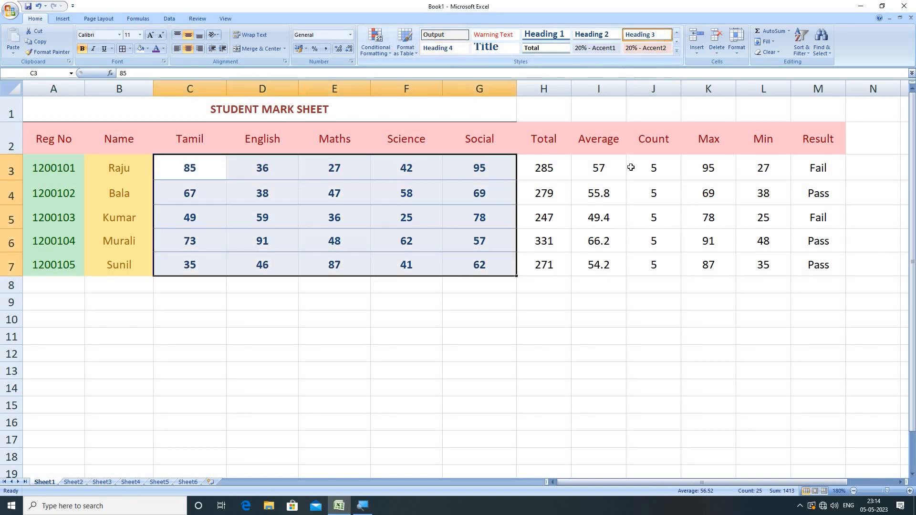
Apply the 20% - Accent3 cell style to the Total through Min values in H3:L7.
click(546, 167)
drag(686, 171, 761, 261)
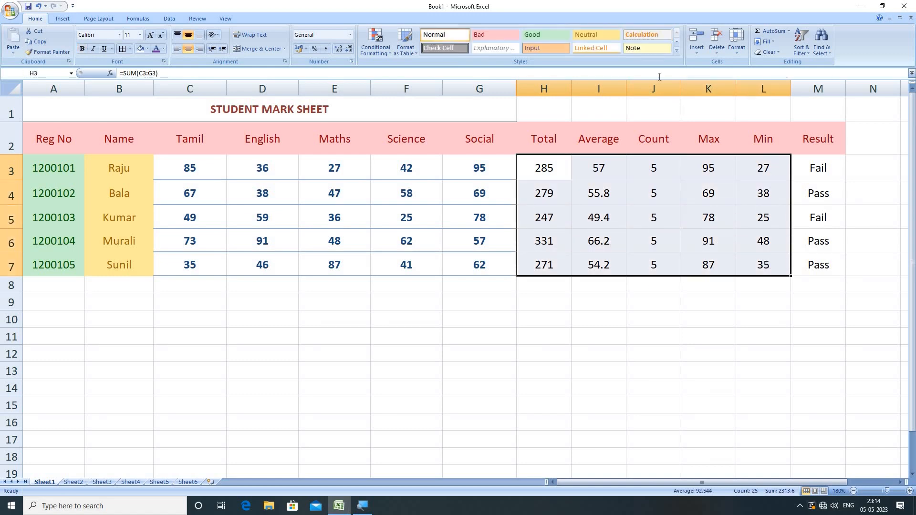
click(677, 42)
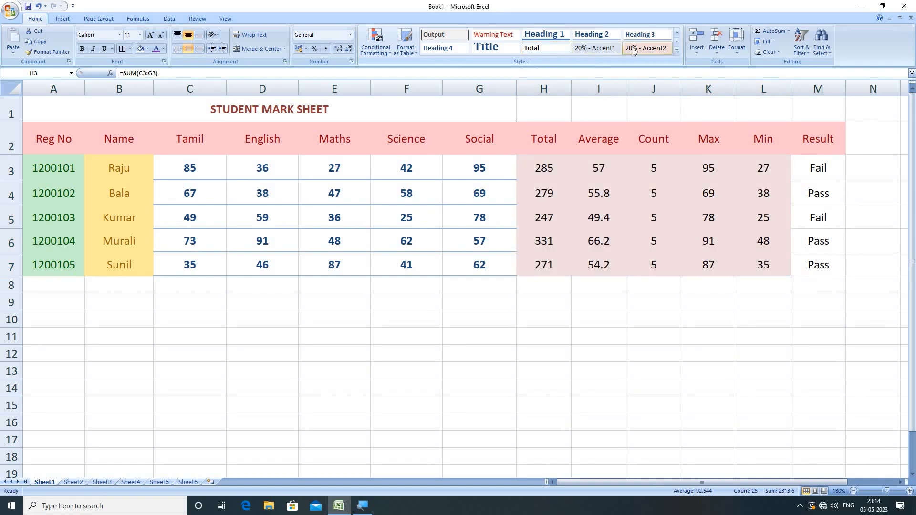
click(676, 42)
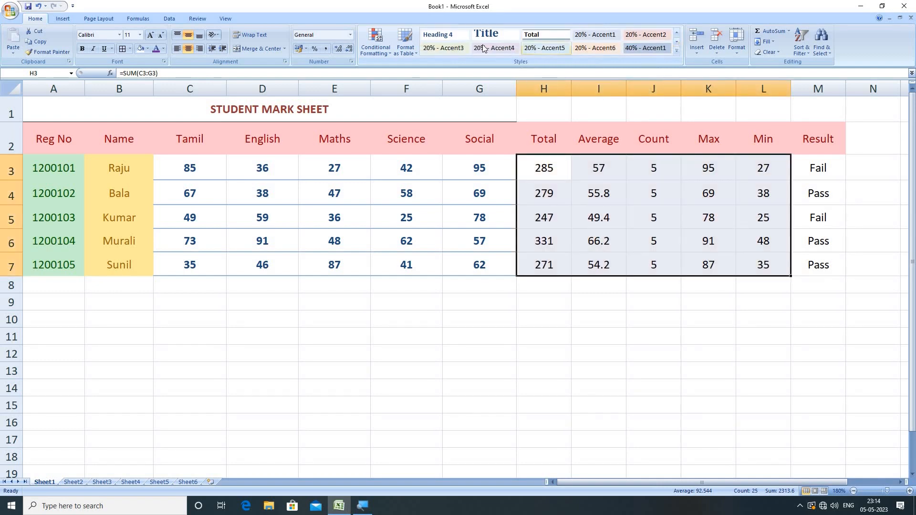
click(449, 48)
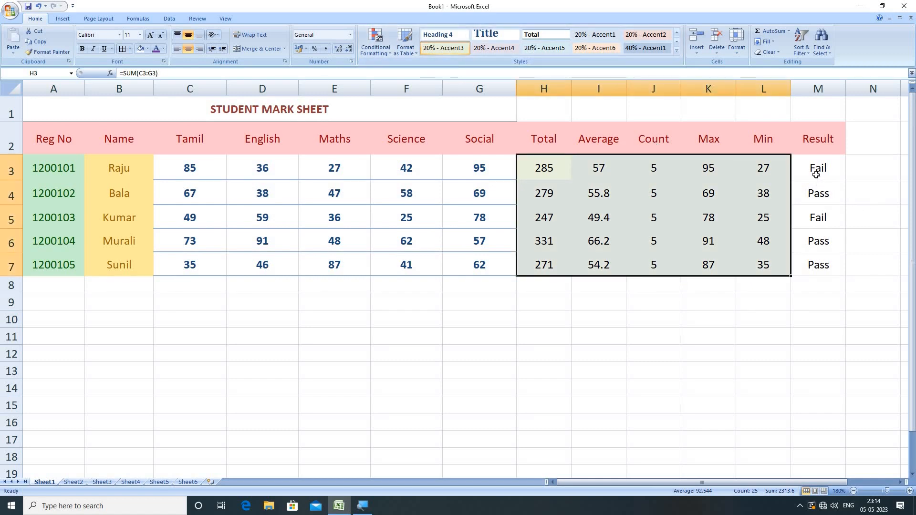
Apply the Accent2 cell style to the two Fail results in M3 and M5.
drag(815, 172, 817, 261)
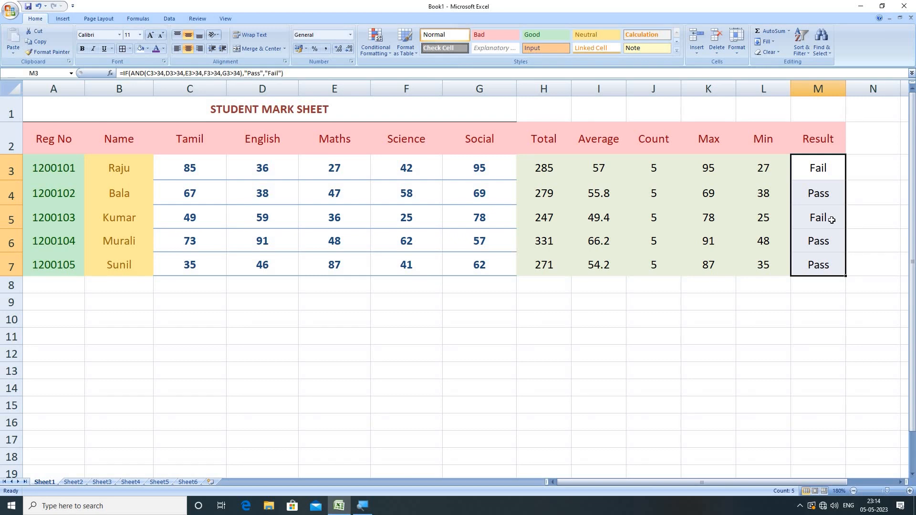
click(831, 316)
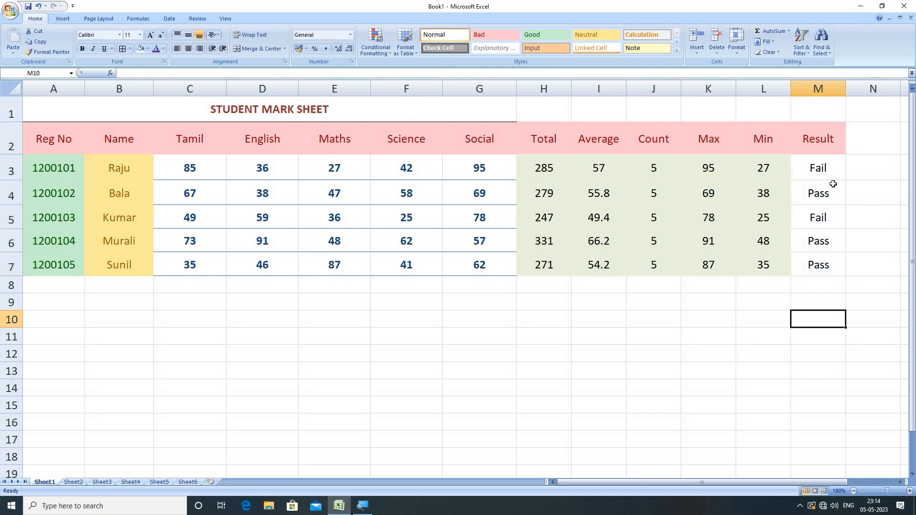
click(825, 165)
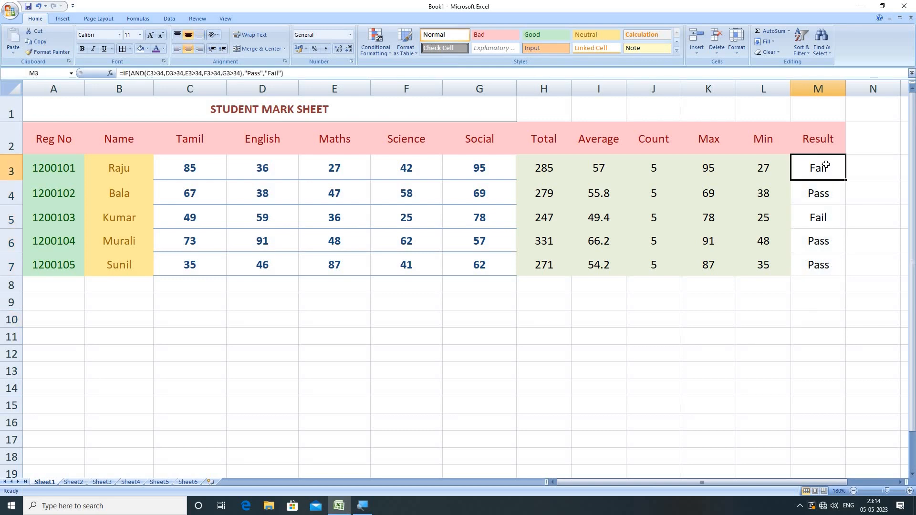
ctrl+click(828, 220)
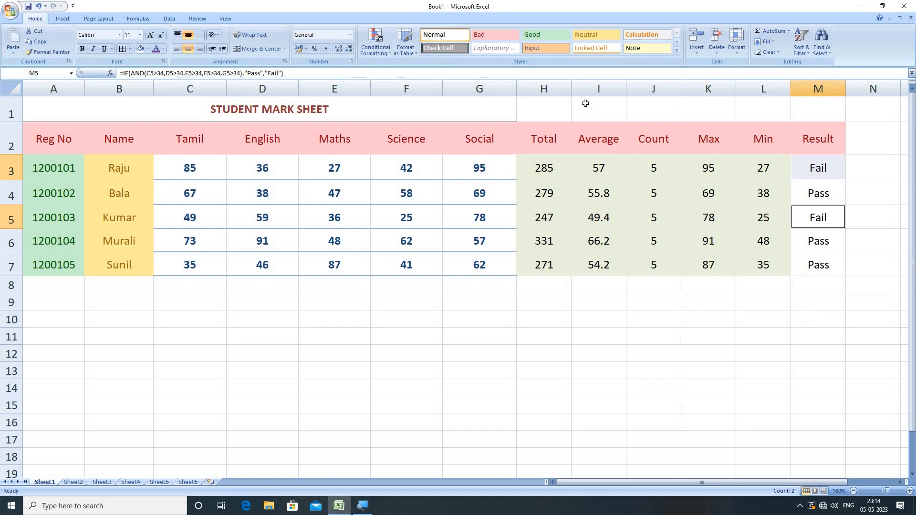
click(679, 45)
click(680, 45)
click(679, 45)
click(679, 46)
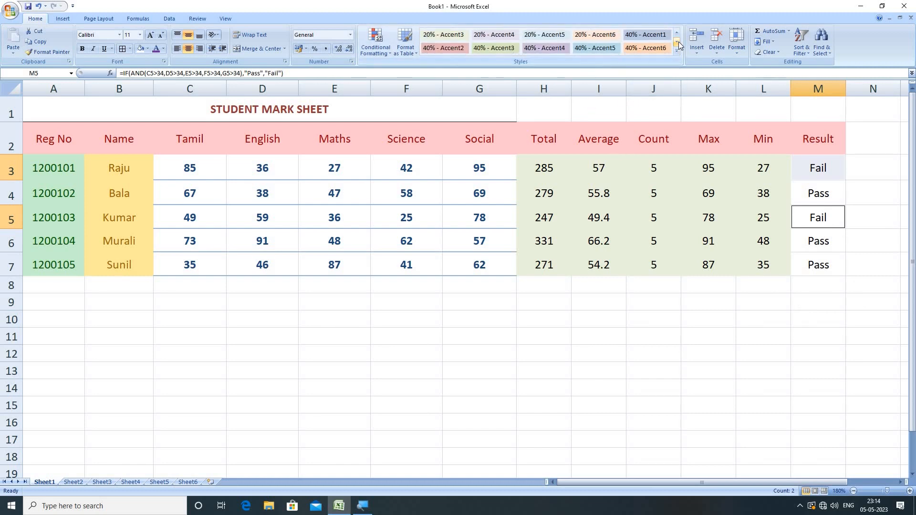
click(678, 42)
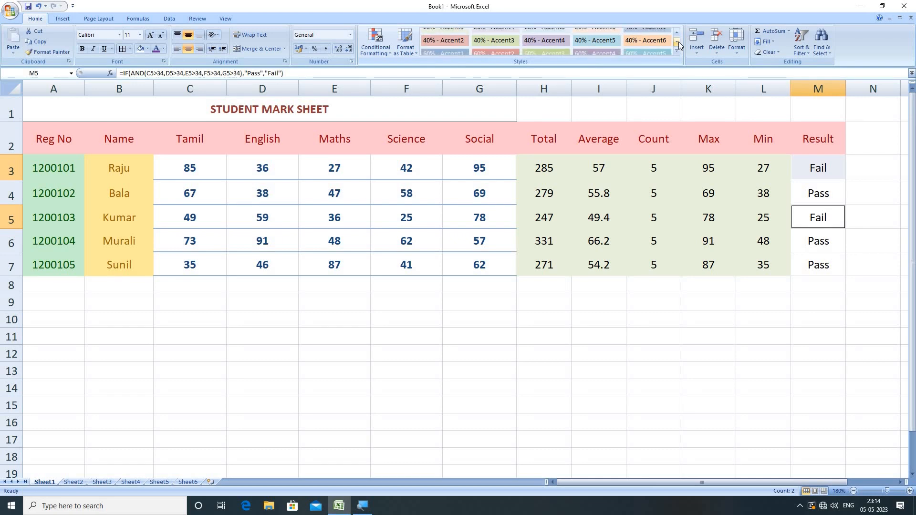
click(677, 42)
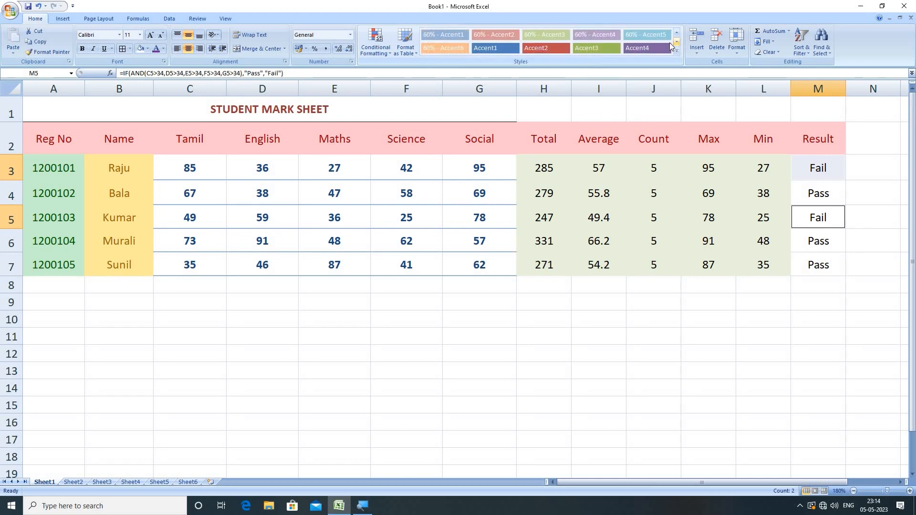
click(555, 46)
Apply the Accent3 cell style to the three Pass results in M4, M6 and M7 and deselect them.
click(811, 196)
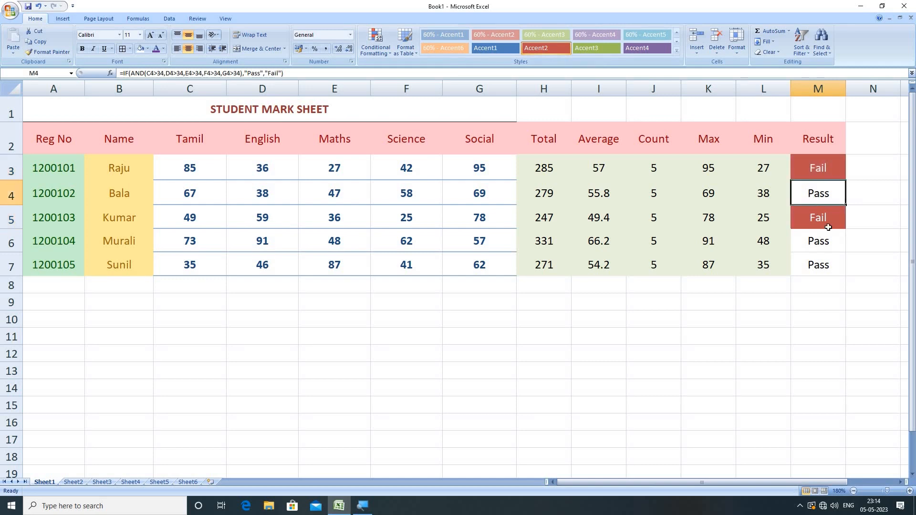
click(827, 274)
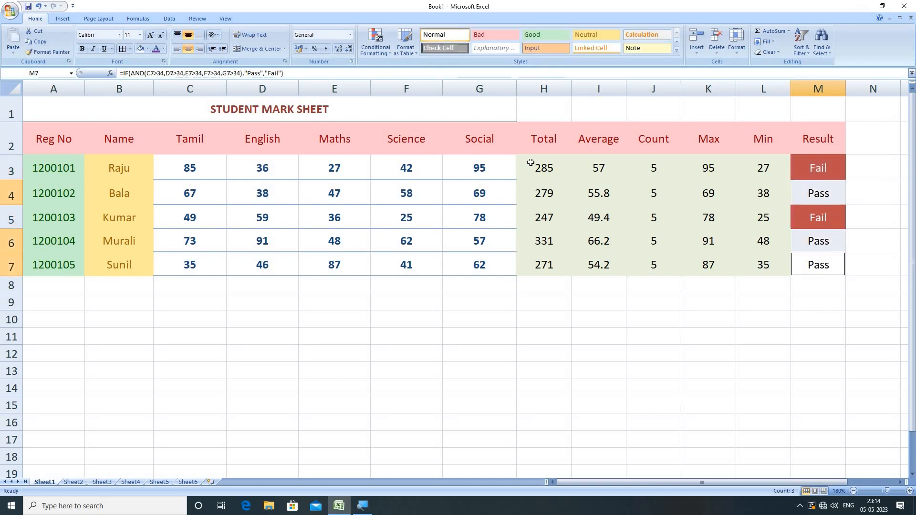
click(676, 43)
click(676, 44)
click(677, 44)
click(677, 43)
click(677, 43)
click(677, 43)
click(677, 44)
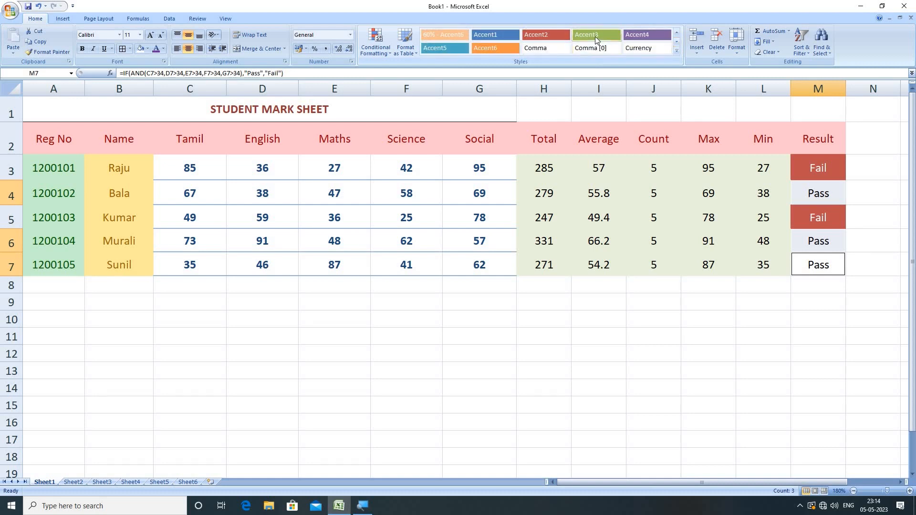
click(594, 35)
drag(735, 353, 768, 354)
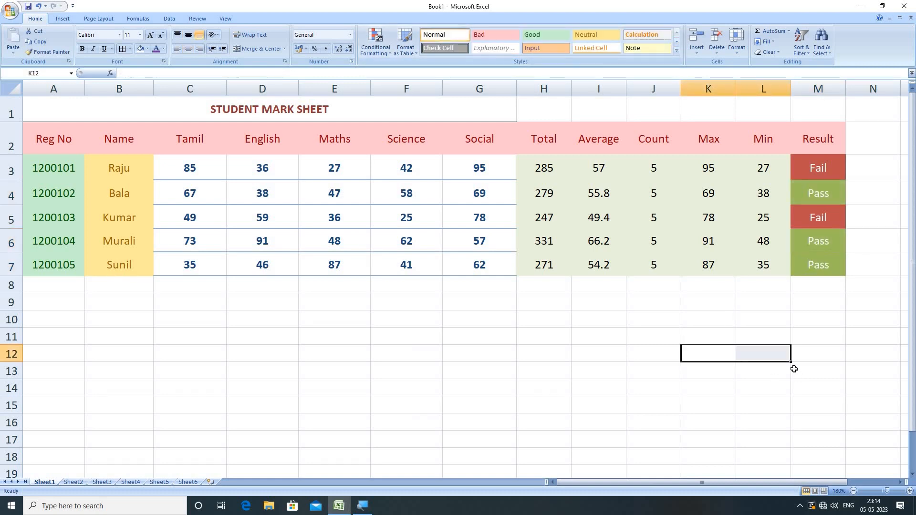